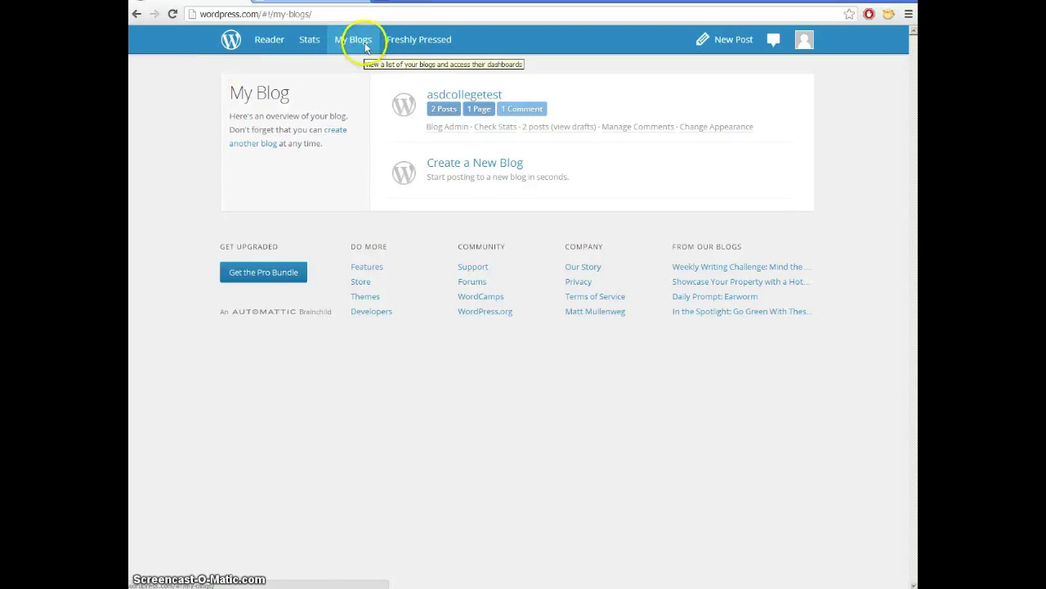
- Open the admin dashboard of the asdcollegetest blog and look over its overview
{"action": "left_click", "coordinate": [449, 130]}
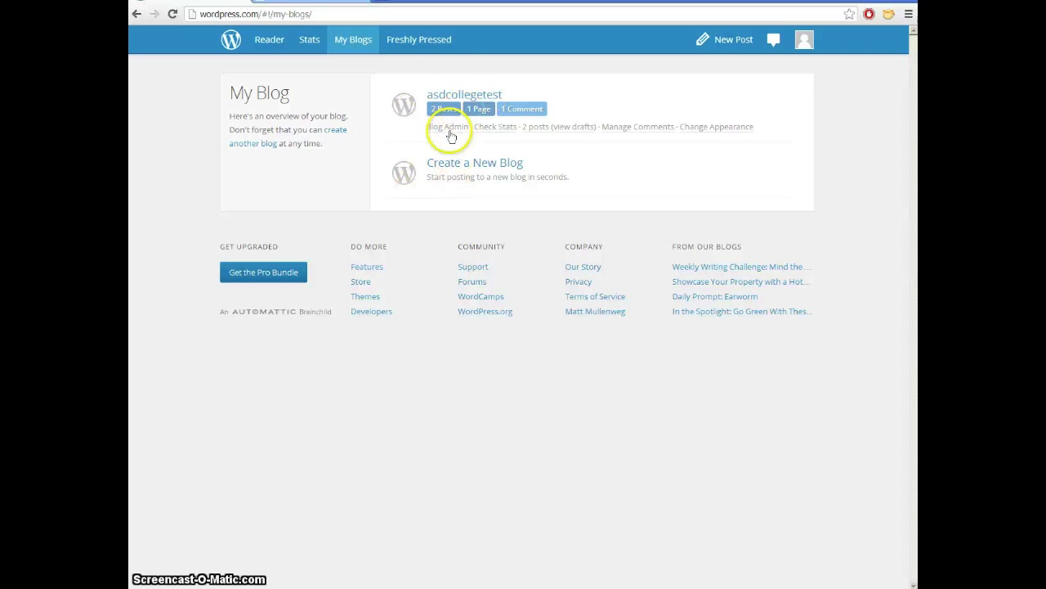
{"action": "left_click", "coordinate": [724, 41]}
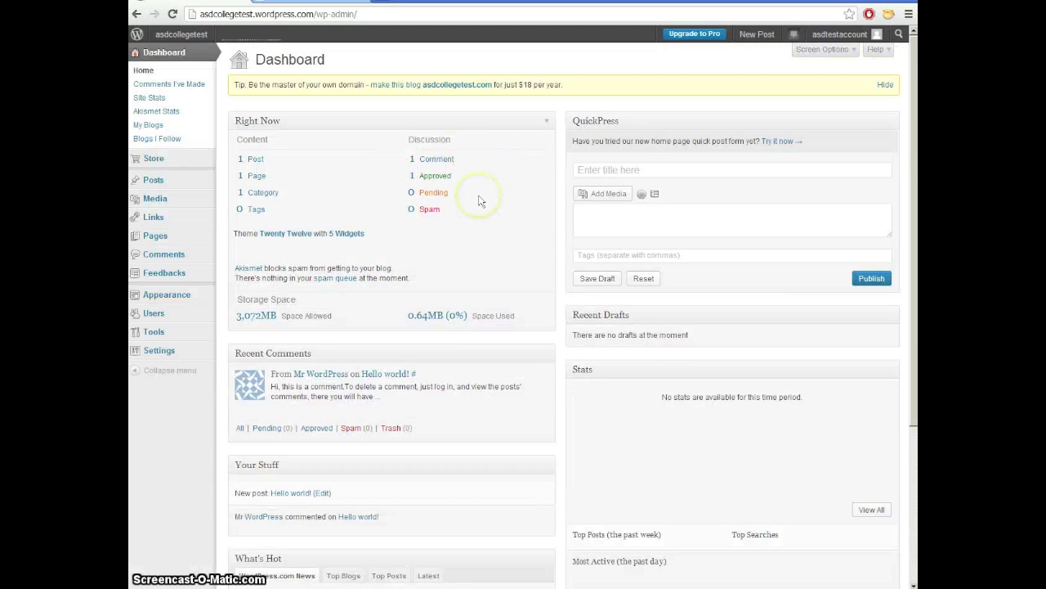
{"action": "scroll", "coordinate": [480, 201], "scroll_direction": "down", "scroll_amount": 1}
{"action": "scroll", "coordinate": [480, 200], "scroll_direction": "down", "scroll_amount": 2}
{"action": "scroll", "coordinate": [480, 200], "scroll_direction": "up", "scroll_amount": 4}
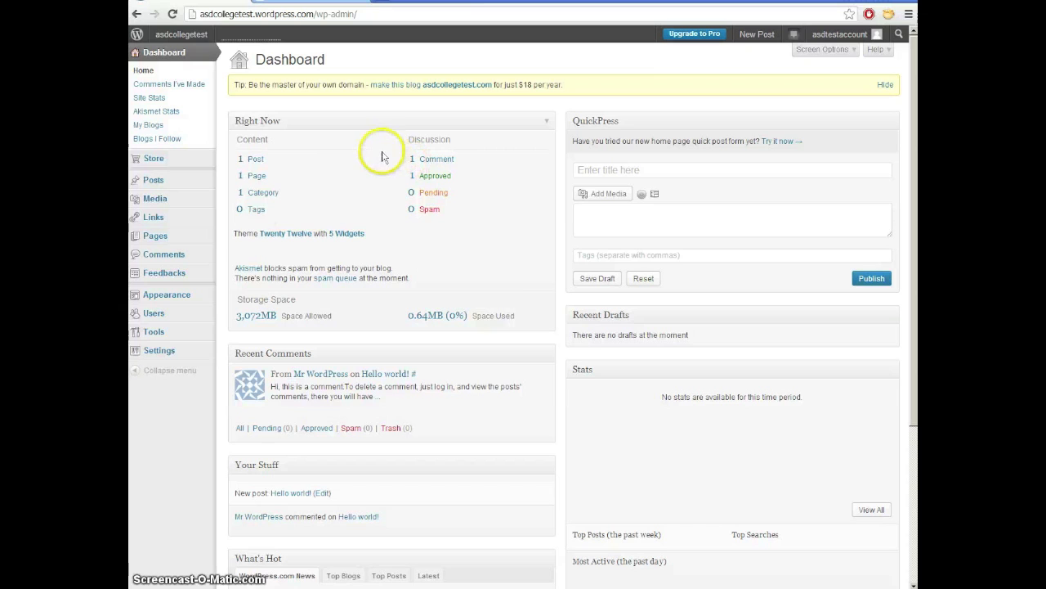
- Start a new blog post
{"action": "mouse_move", "coordinate": [149, 183]}
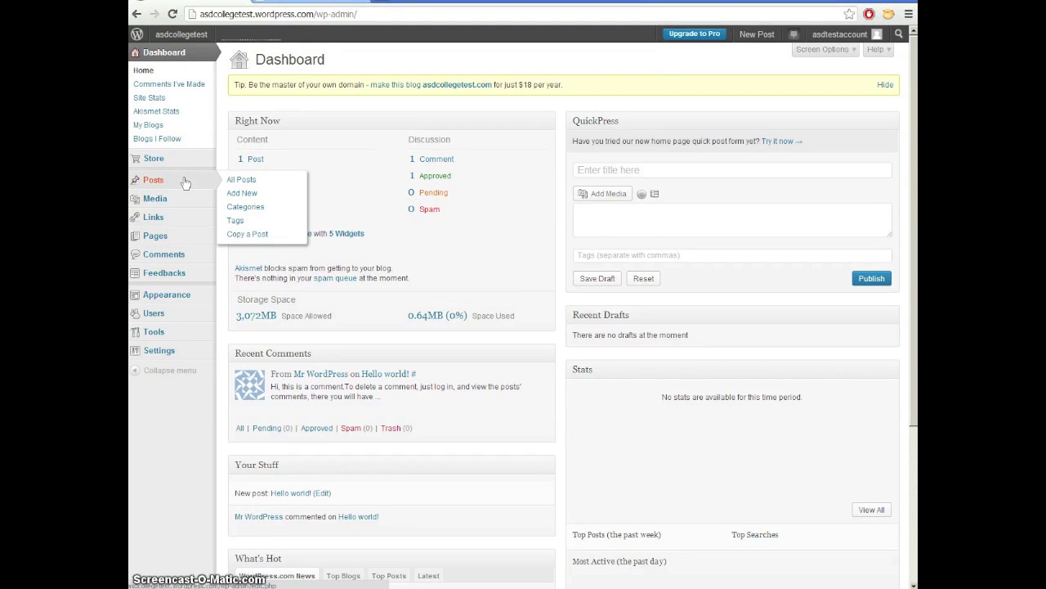
{"action": "left_click", "coordinate": [160, 238]}
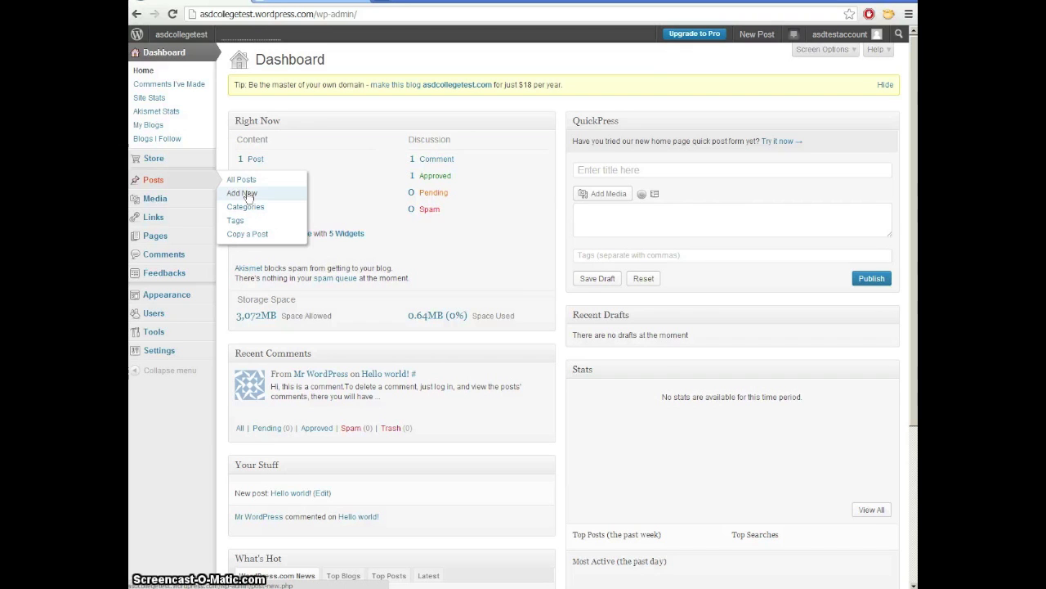
{"action": "left_click", "coordinate": [255, 196]}
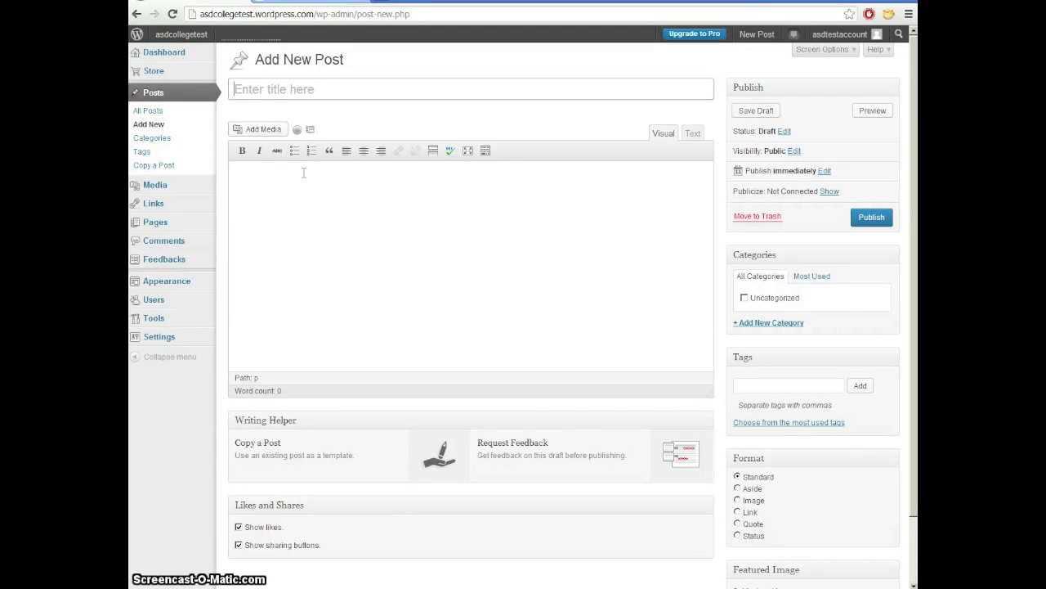
{"action": "left_click", "coordinate": [320, 88]}
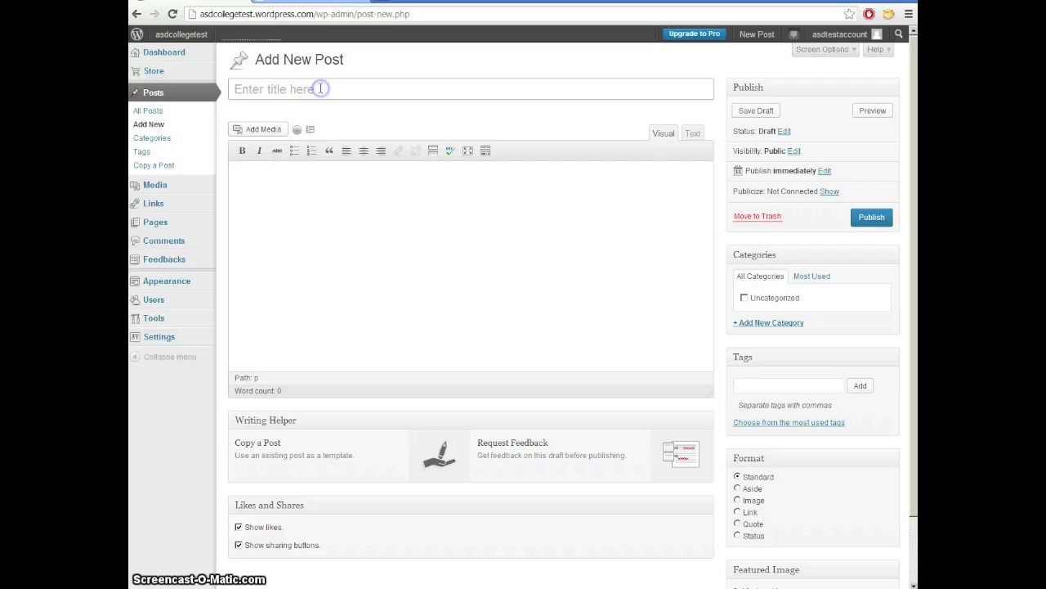
{"action": "left_click", "coordinate": [292, 86]}
{"action": "left_click", "coordinate": [334, 88]}
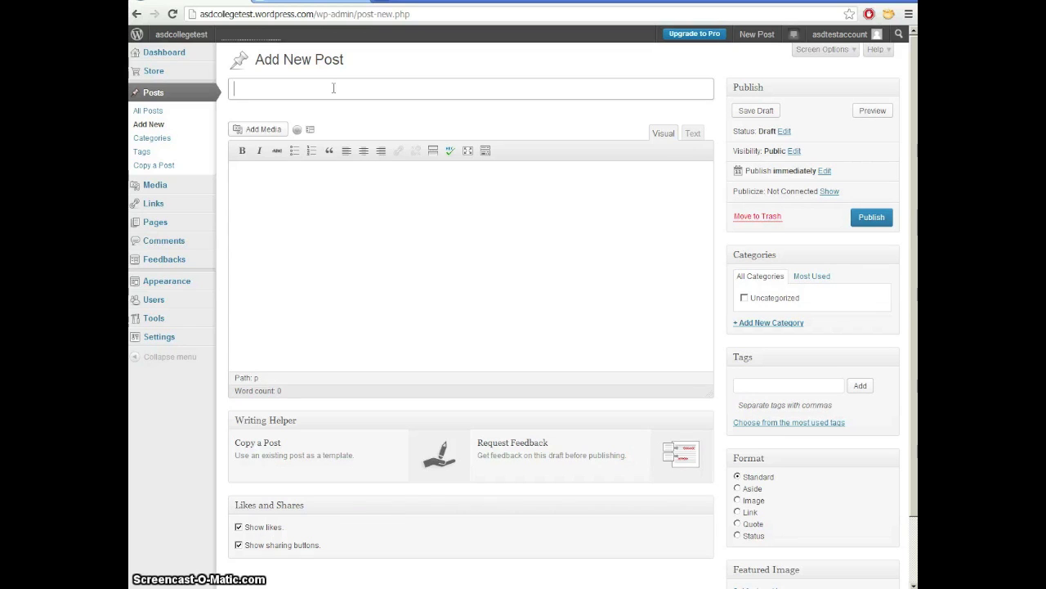
{"action": "left_click", "coordinate": [323, 234]}
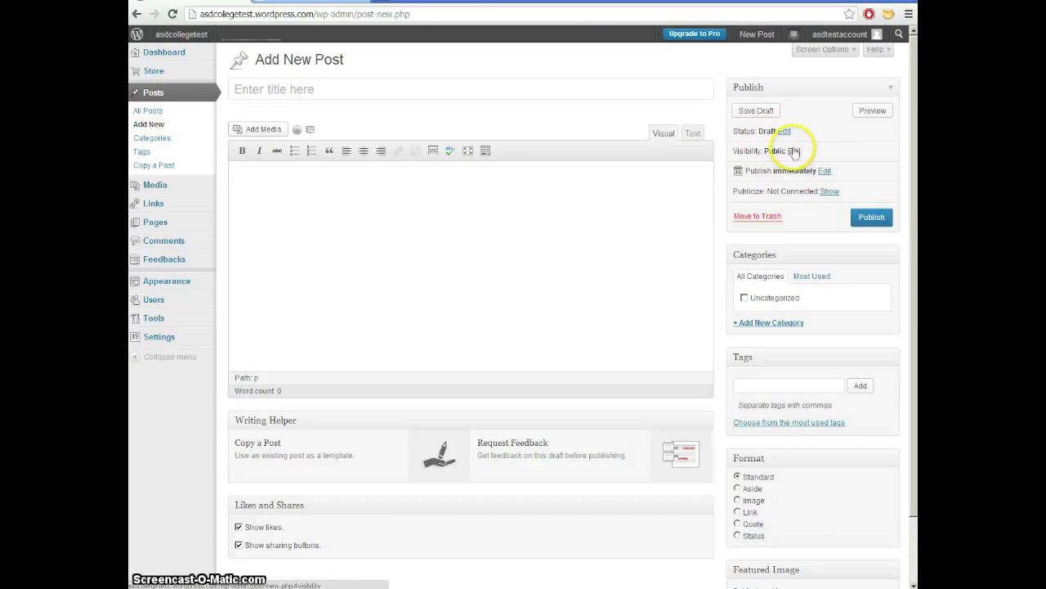
{"action": "double_click", "coordinate": [766, 131]}
{"action": "left_click", "coordinate": [816, 125]}
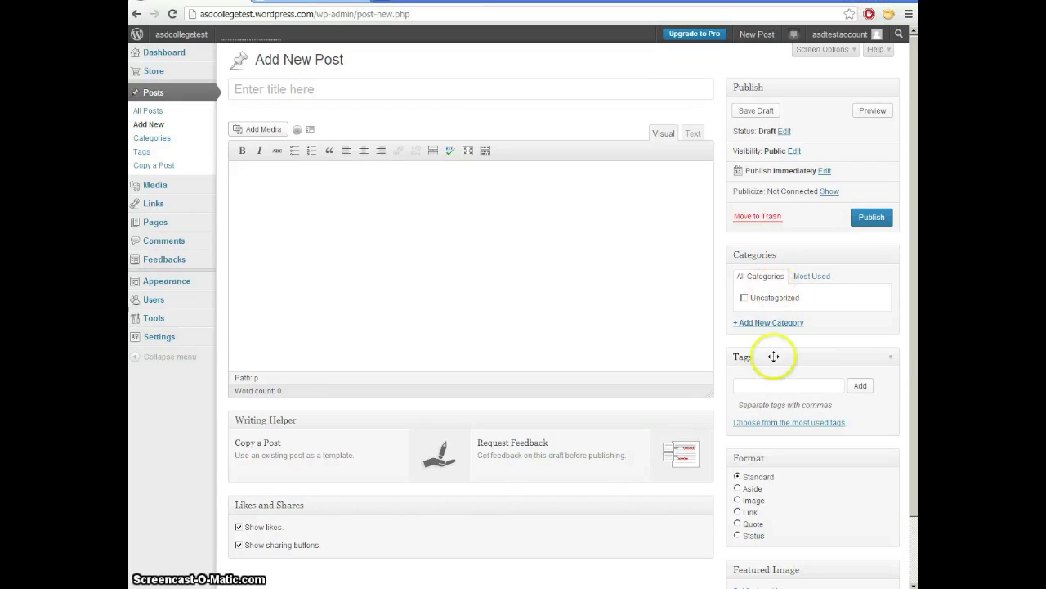
- Assign the new post to the Uncategorized category and add the tag "test"
{"action": "left_click", "coordinate": [744, 298]}
{"action": "left_click", "coordinate": [749, 382]}
{"action": "type", "text": "test"}
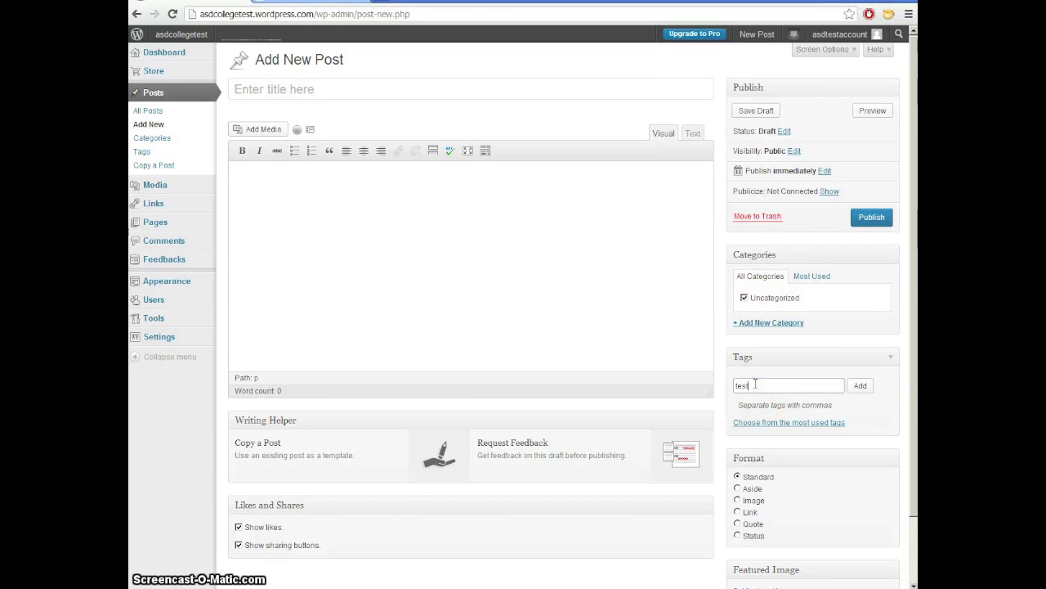
{"action": "key", "text": "Return"}
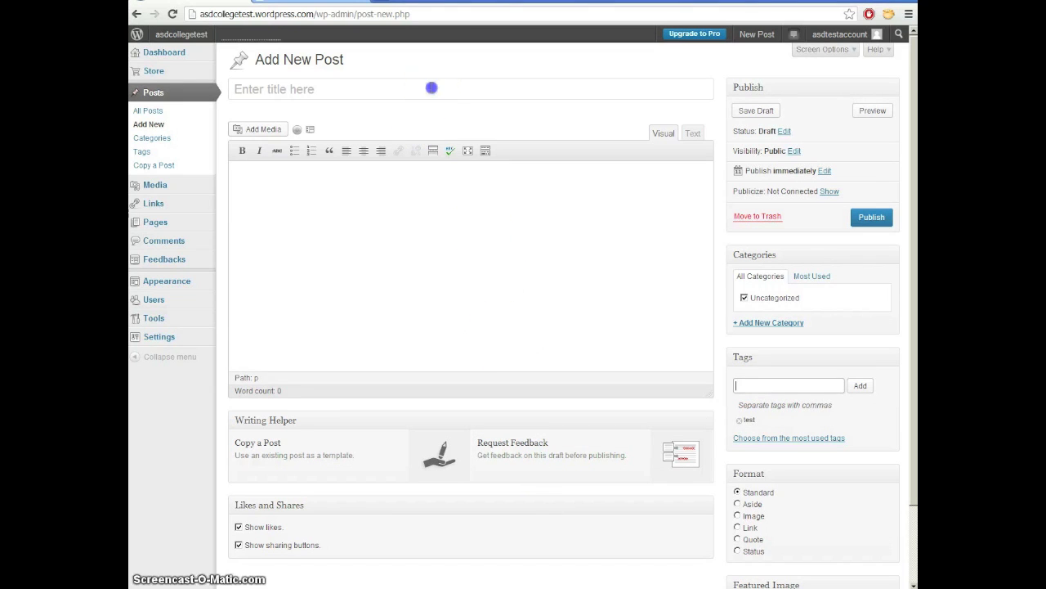
- Title the post "Test post please ignore" and save it as a draft
{"action": "left_click", "coordinate": [432, 88]}
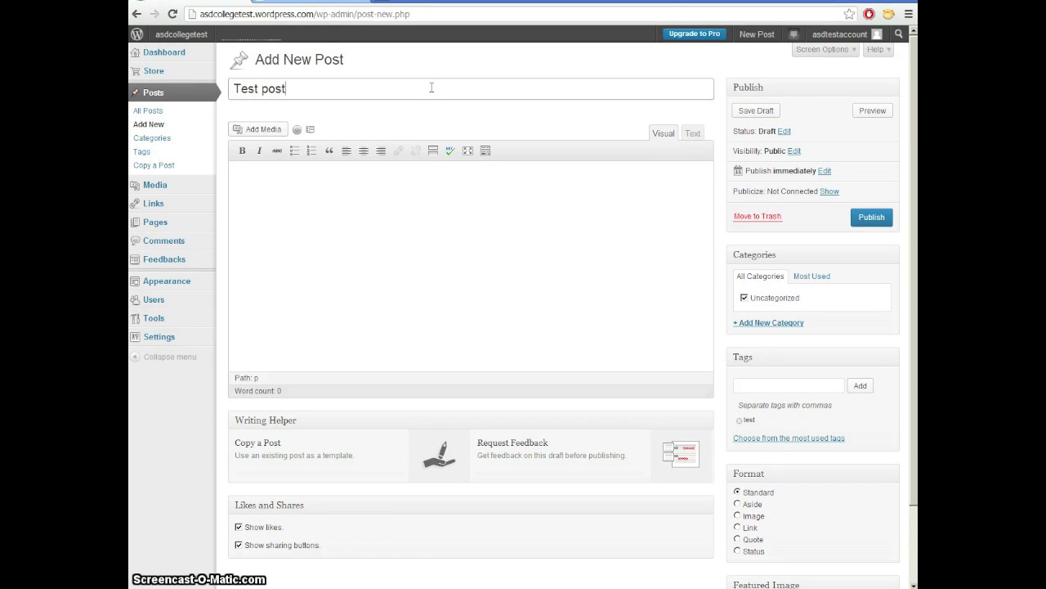
{"action": "type", "text": "ase ignore"}
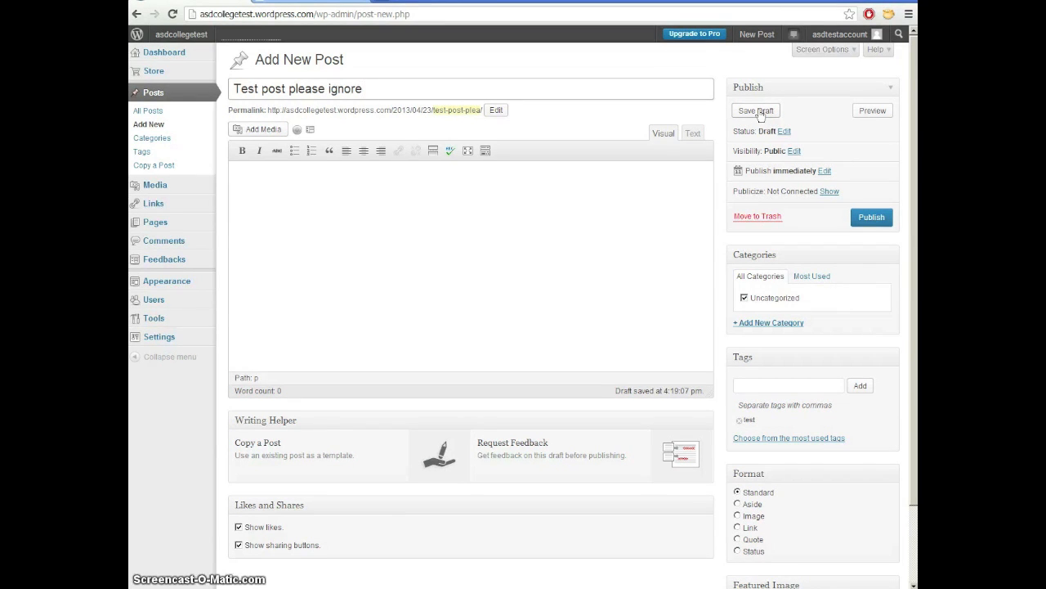
{"action": "left_click", "coordinate": [756, 112]}
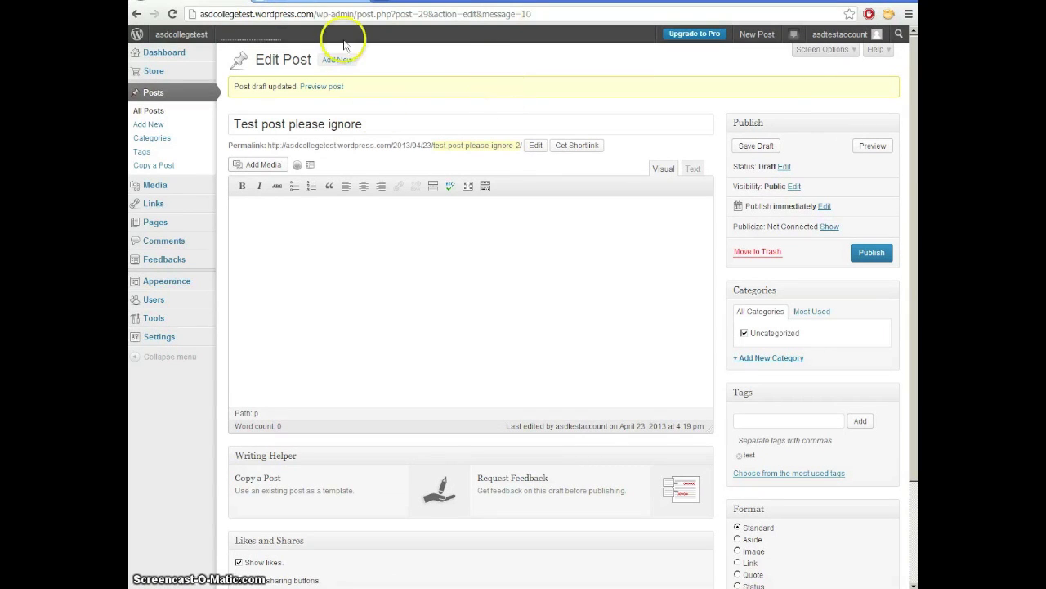
- Write "Any old sentence." in the post body and make its words bold
{"action": "left_click", "coordinate": [368, 243]}
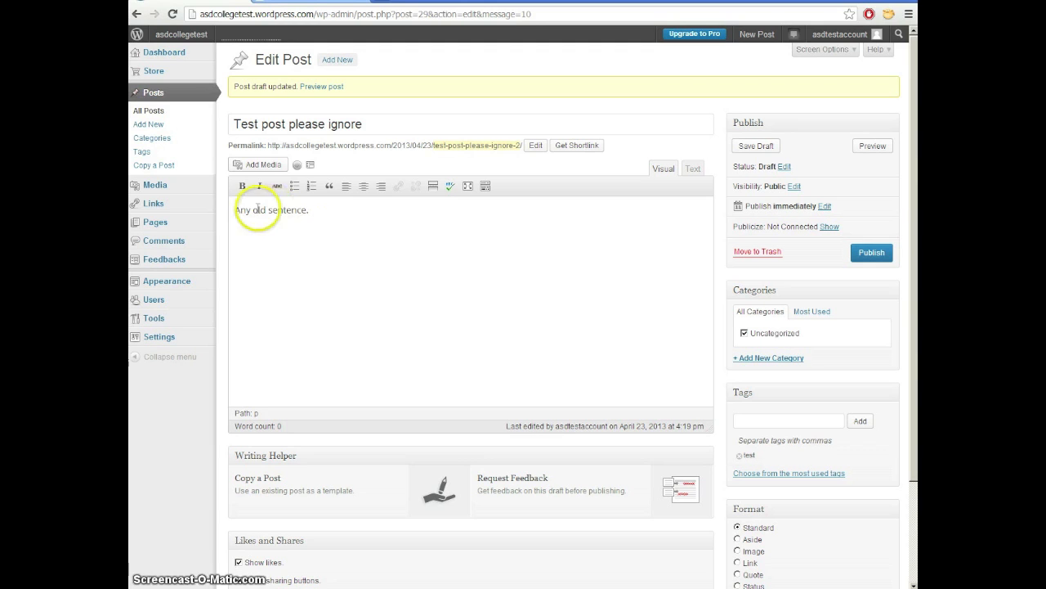
{"action": "left_click_drag", "start_coordinate": [235, 210], "coordinate": [308, 211]}
{"action": "left_click", "coordinate": [242, 188]}
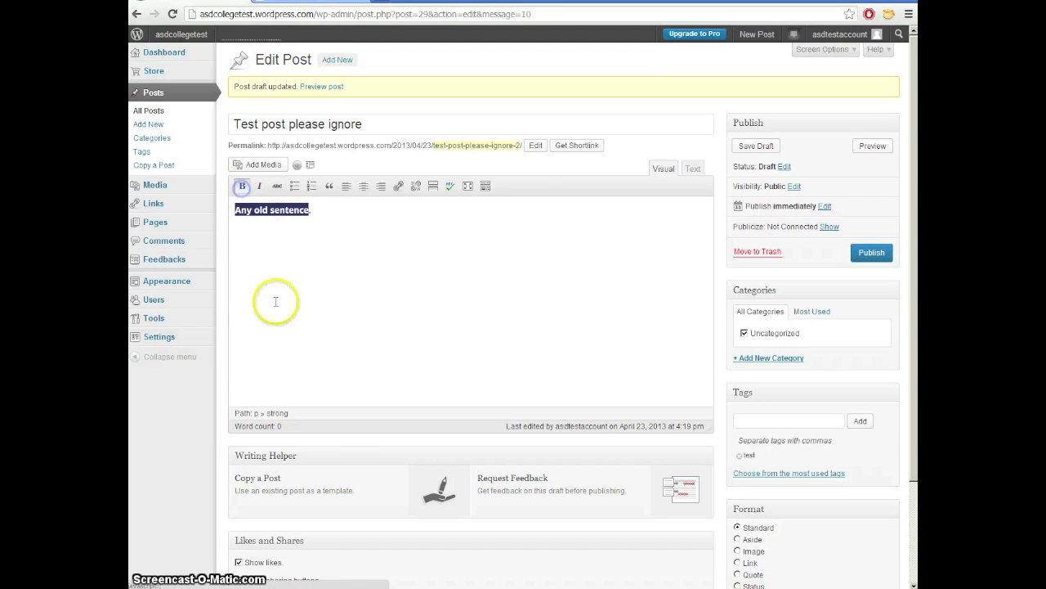
- Apply strikethrough to the words of the body sentence and remove their bold formatting
{"action": "left_click", "coordinate": [276, 185]}
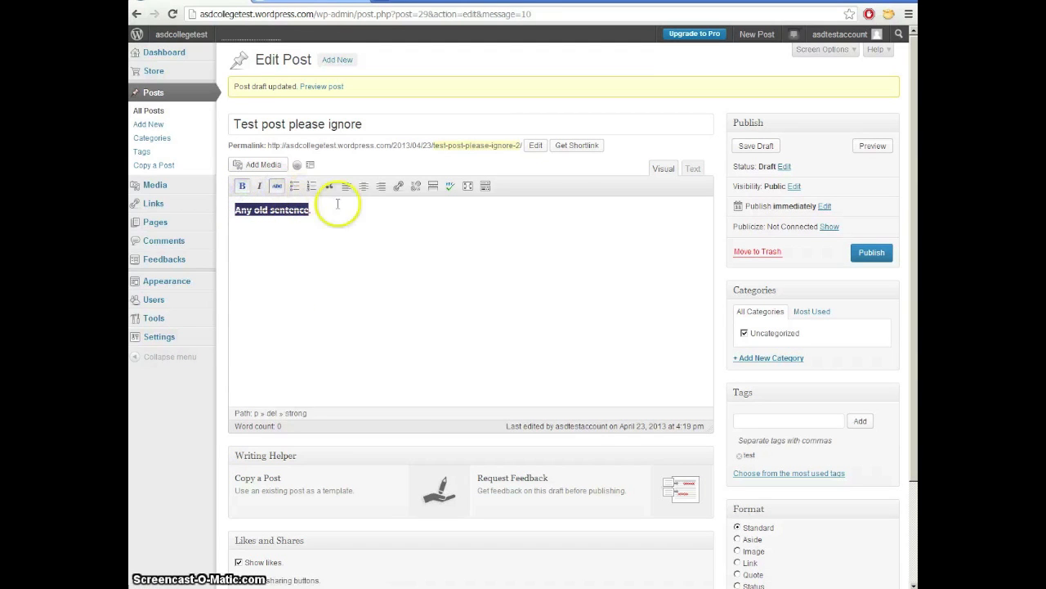
{"action": "left_click", "coordinate": [294, 185]}
{"action": "left_click", "coordinate": [294, 186]}
{"action": "left_click", "coordinate": [242, 185]}
{"action": "left_click", "coordinate": [280, 190]}
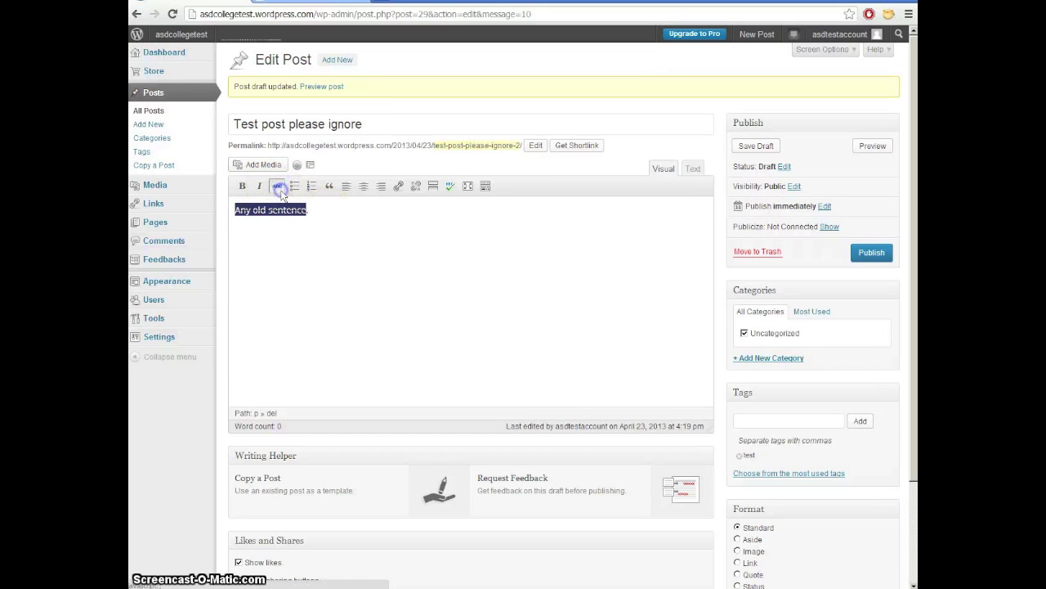
- Select the entire body sentence, including its full stop, and toggle the strikethrough on it
{"action": "left_click", "coordinate": [330, 211]}
{"action": "left_click_drag", "start_coordinate": [330, 211], "coordinate": [220, 205]}
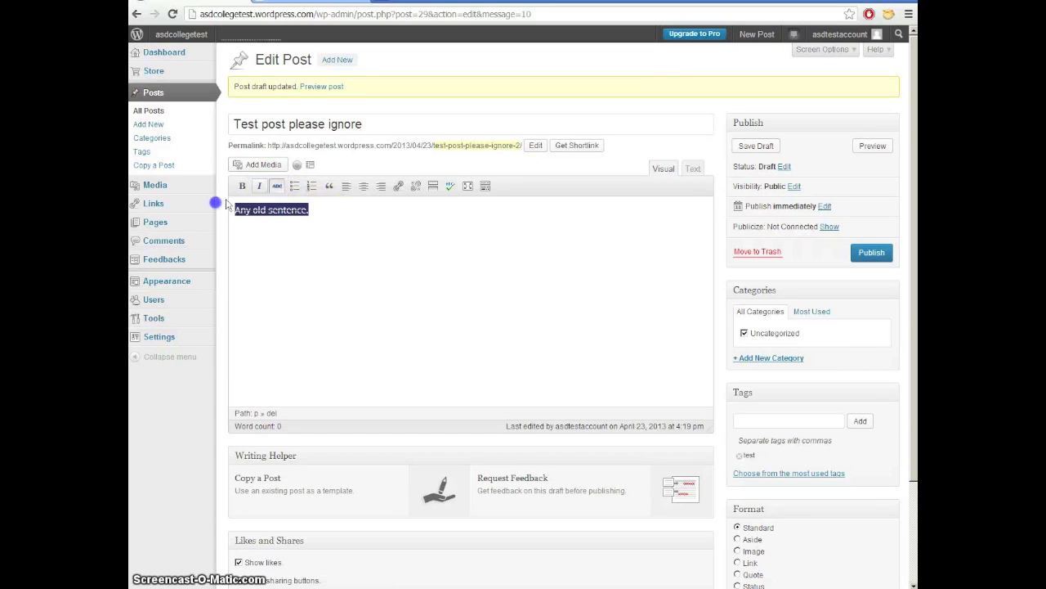
{"action": "left_click", "coordinate": [277, 187]}
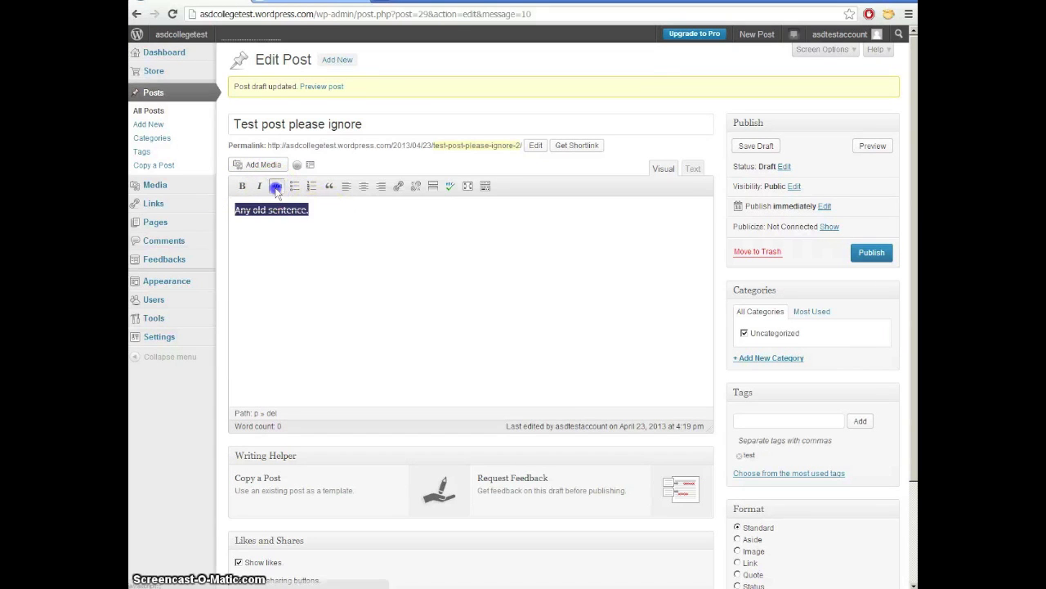
{"action": "left_click", "coordinate": [351, 221]}
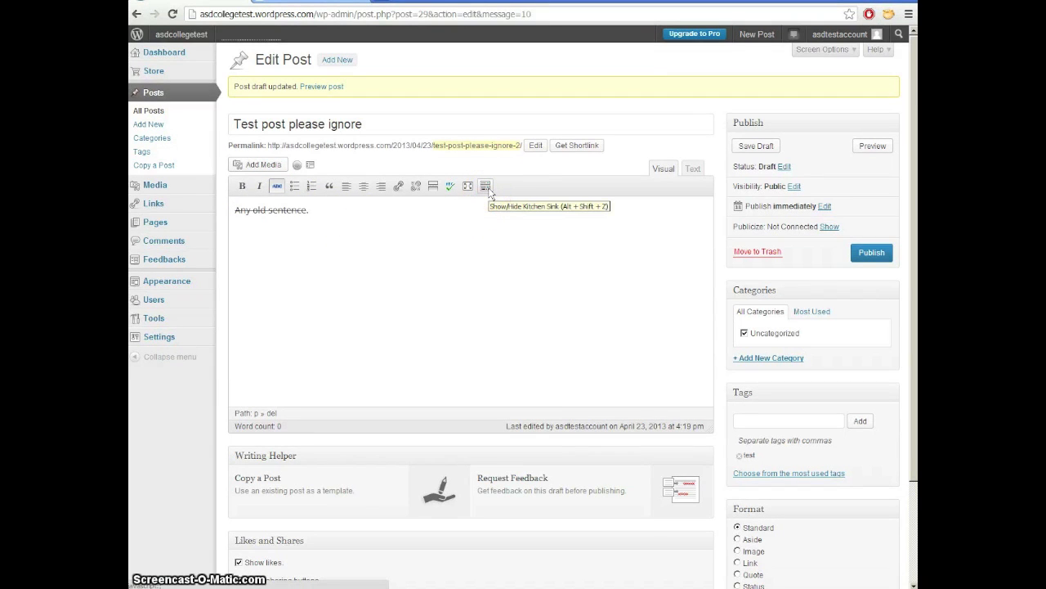
- Show the Kitchen Sink formatting options and strip the del and span tags from the post's HTML, leaving "Any old sentence." in visual editing
{"action": "left_click", "coordinate": [487, 189]}
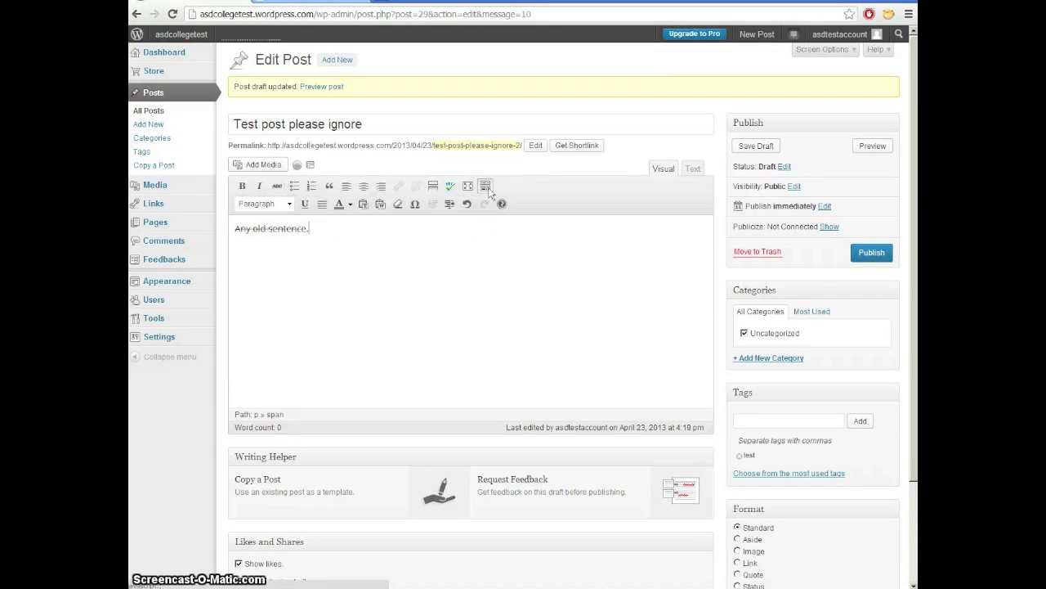
{"action": "left_click", "coordinate": [696, 170]}
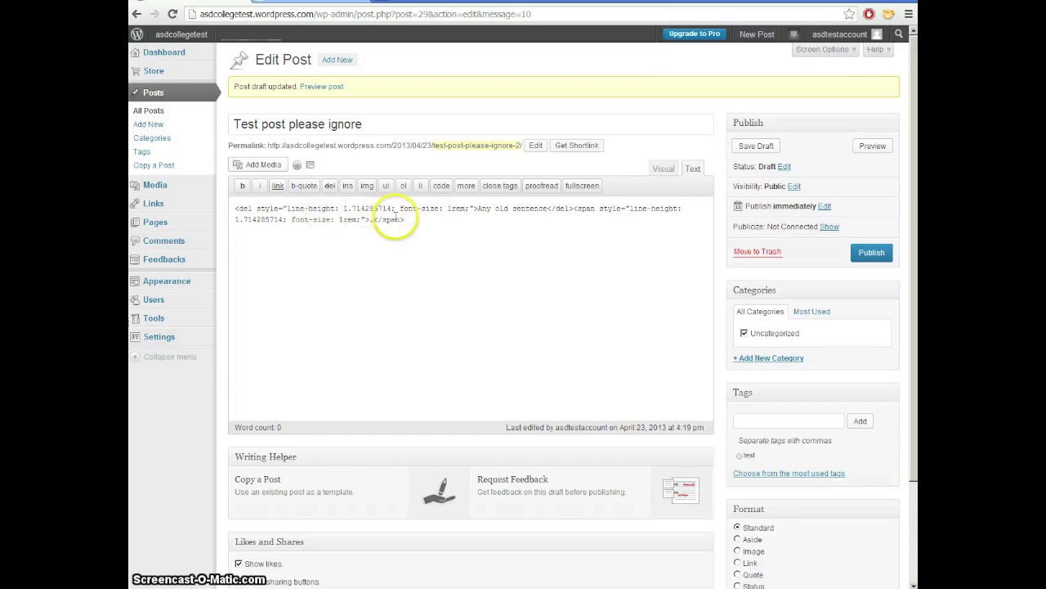
{"action": "left_click_drag", "start_coordinate": [477, 207], "coordinate": [210, 199]}
{"action": "key", "text": "BackSpace"}
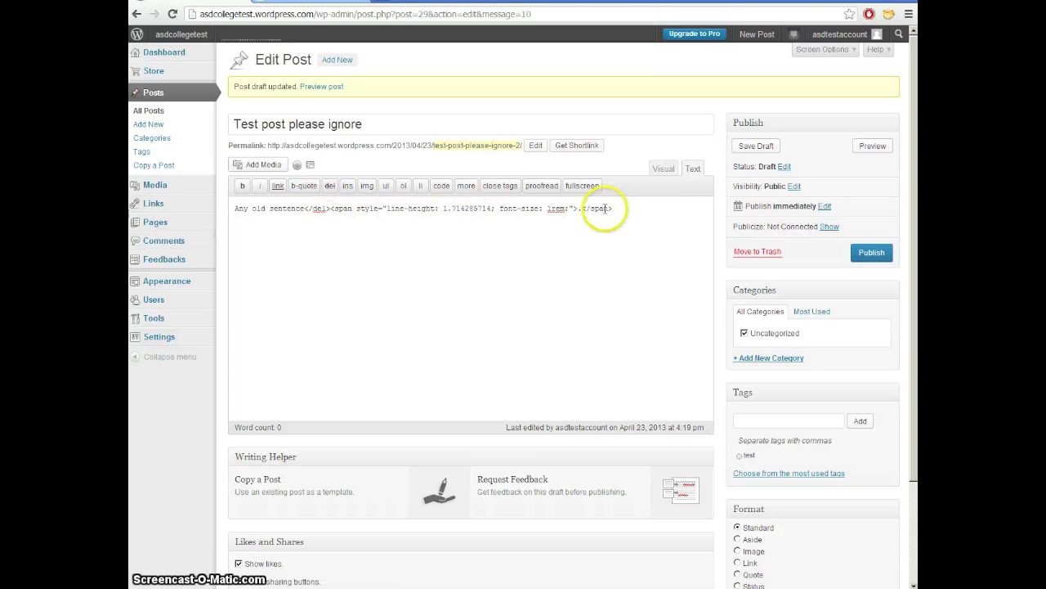
{"action": "left_click_drag", "start_coordinate": [305, 208], "coordinate": [619, 214]}
{"action": "key", "text": "BackSpace"}
{"action": "type", "text": "."}
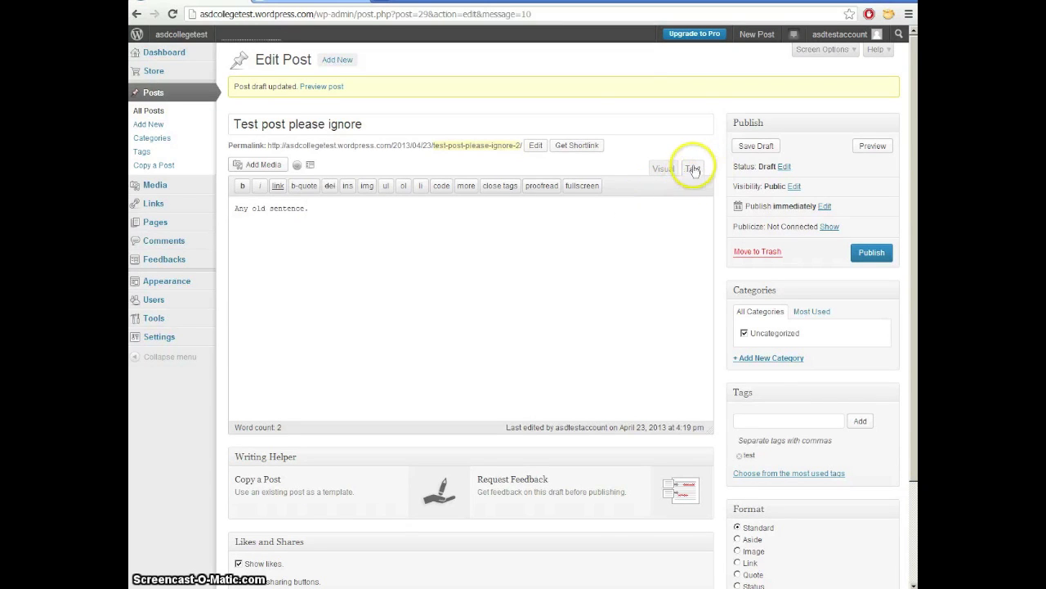
{"action": "left_click", "coordinate": [663, 168]}
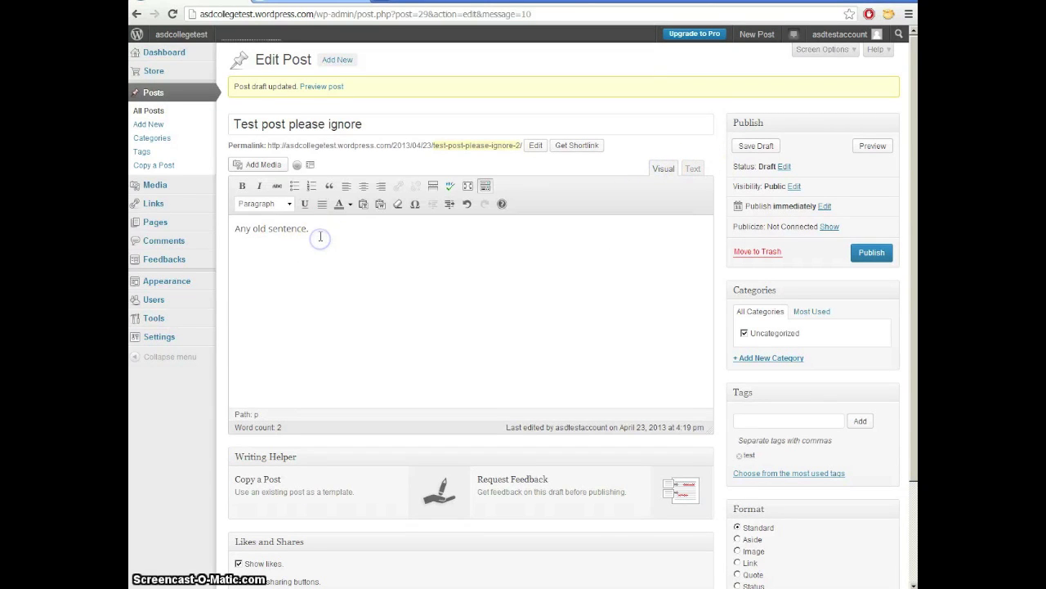
- Colour the sentence "Any old sentence." red
{"action": "left_click", "coordinate": [322, 232]}
{"action": "left_click_drag", "start_coordinate": [322, 232], "coordinate": [218, 236]}
{"action": "left_click", "coordinate": [350, 204]}
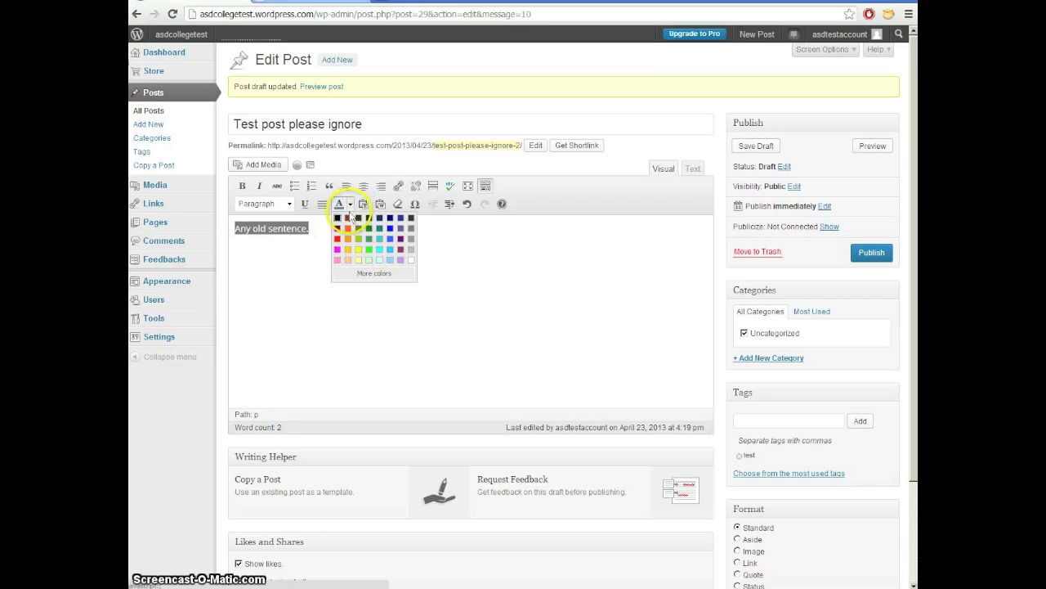
{"action": "left_click", "coordinate": [339, 238]}
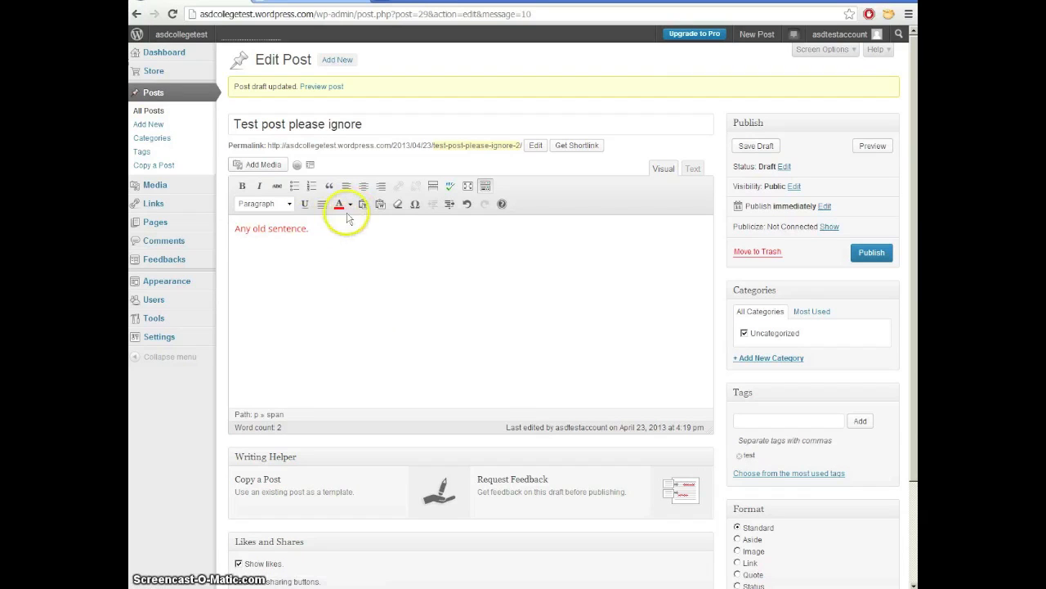
- Change the body sentence's text colour to black
{"action": "left_click_drag", "start_coordinate": [317, 231], "coordinate": [215, 233]}
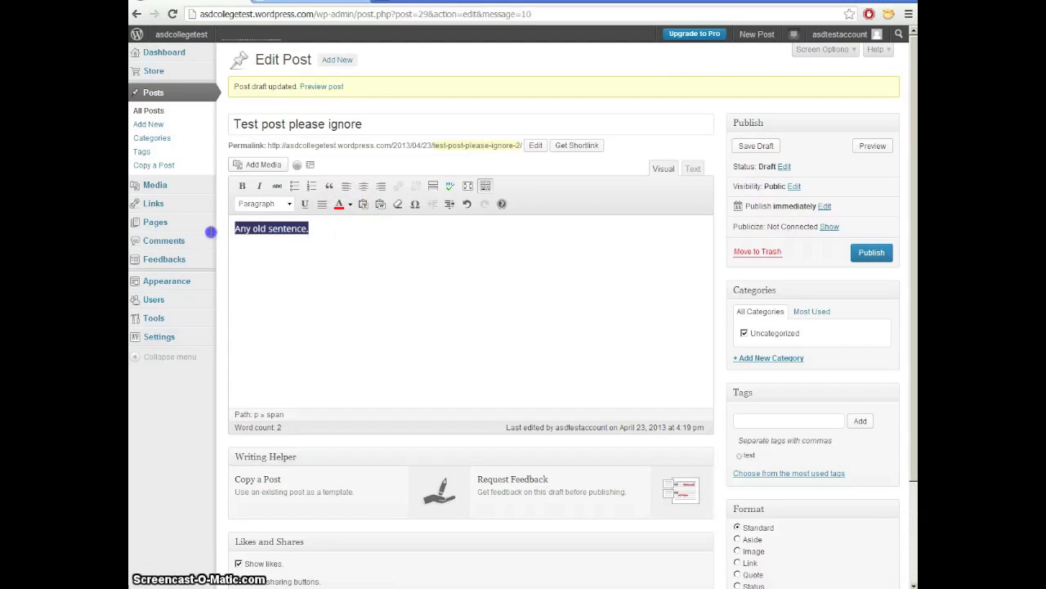
{"action": "left_click", "coordinate": [350, 204]}
{"action": "left_click", "coordinate": [337, 218]}
{"action": "left_click", "coordinate": [351, 225]}
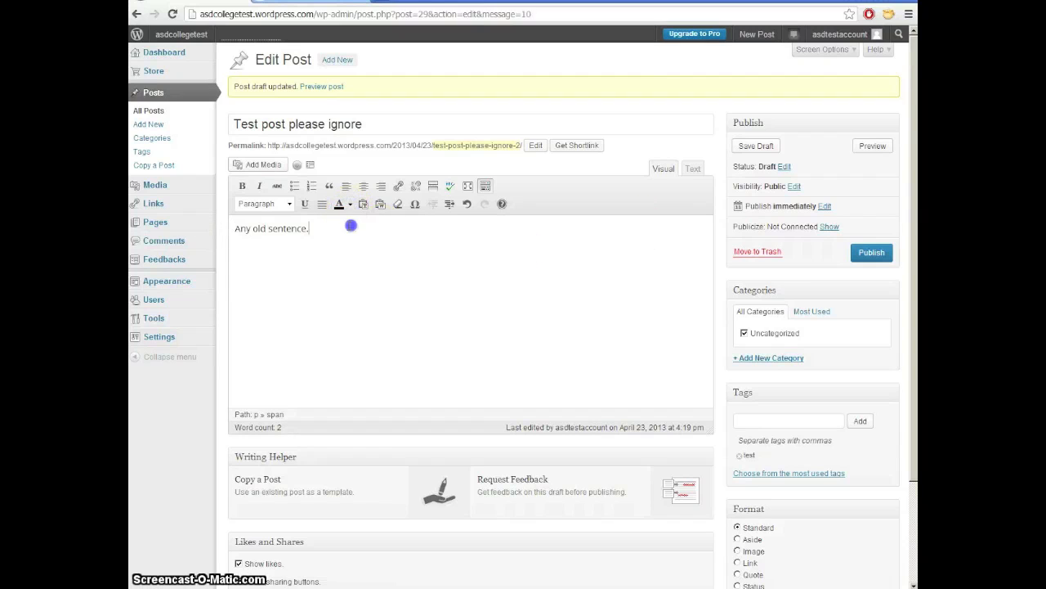
- Remove the colour span tags around the sentence in the post's HTML source, leaving only "Any old sentence."
{"action": "left_click", "coordinate": [692, 172]}
{"action": "left_click", "coordinate": [693, 170]}
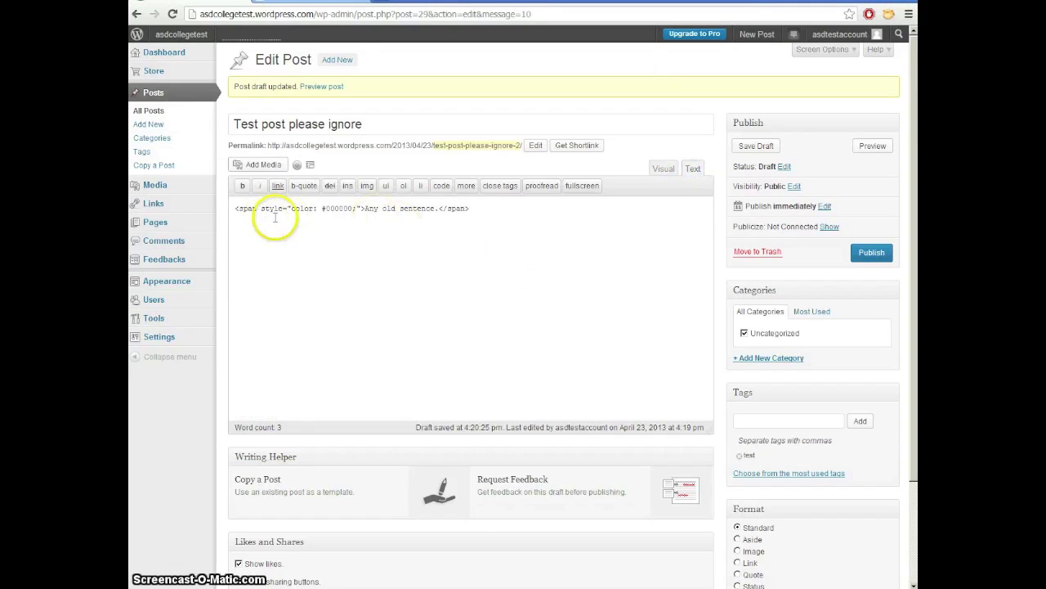
{"action": "left_click_drag", "start_coordinate": [365, 209], "coordinate": [217, 211]}
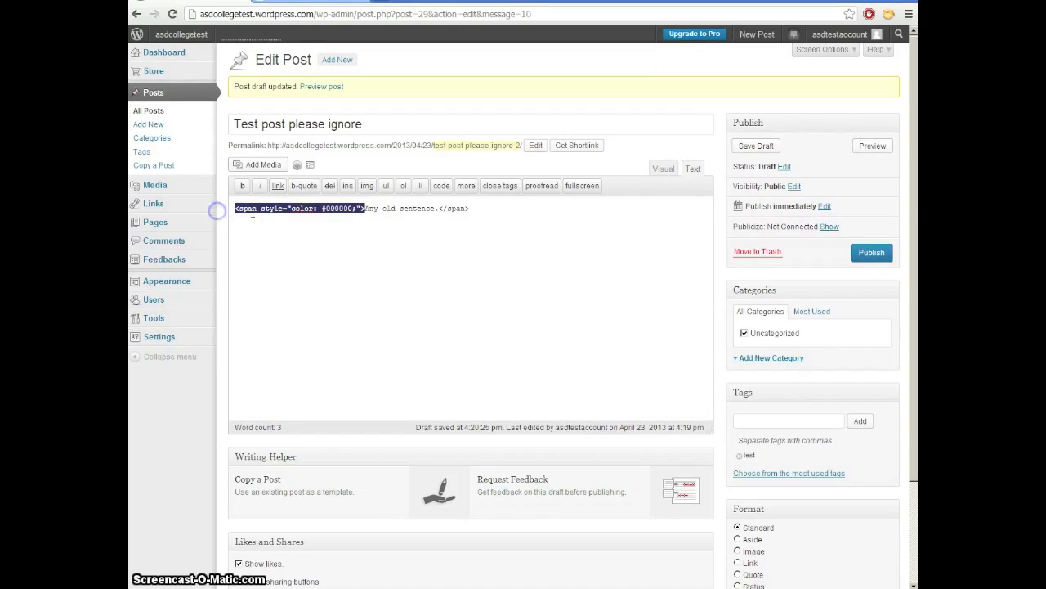
{"action": "left_click", "coordinate": [340, 208]}
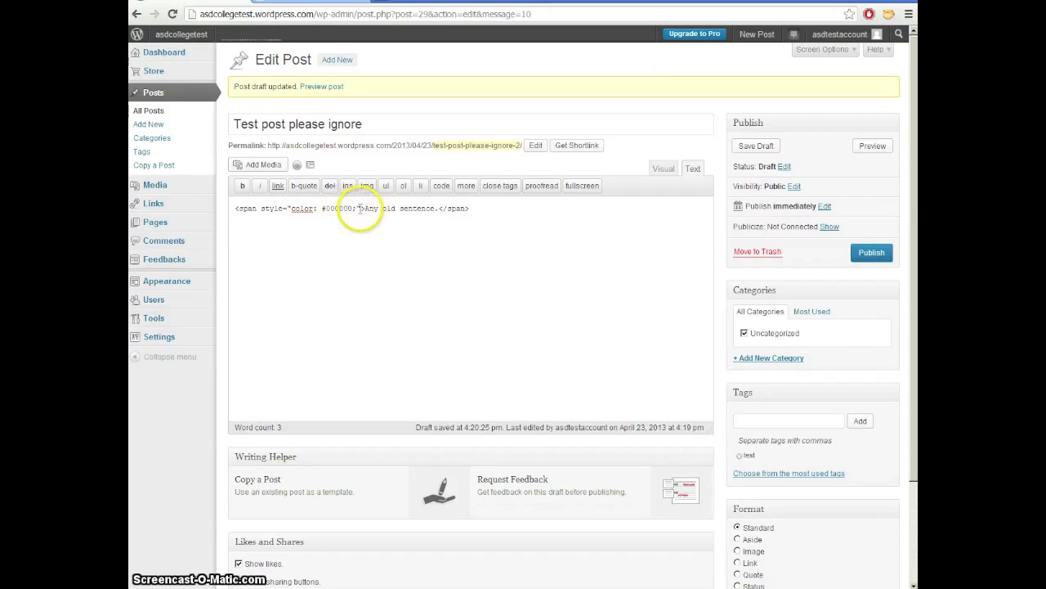
{"action": "left_click", "coordinate": [468, 208]}
{"action": "left_click_drag", "start_coordinate": [365, 208], "coordinate": [200, 212]}
{"action": "key", "text": "BackSpace"}
{"action": "left_click", "coordinate": [368, 215]}
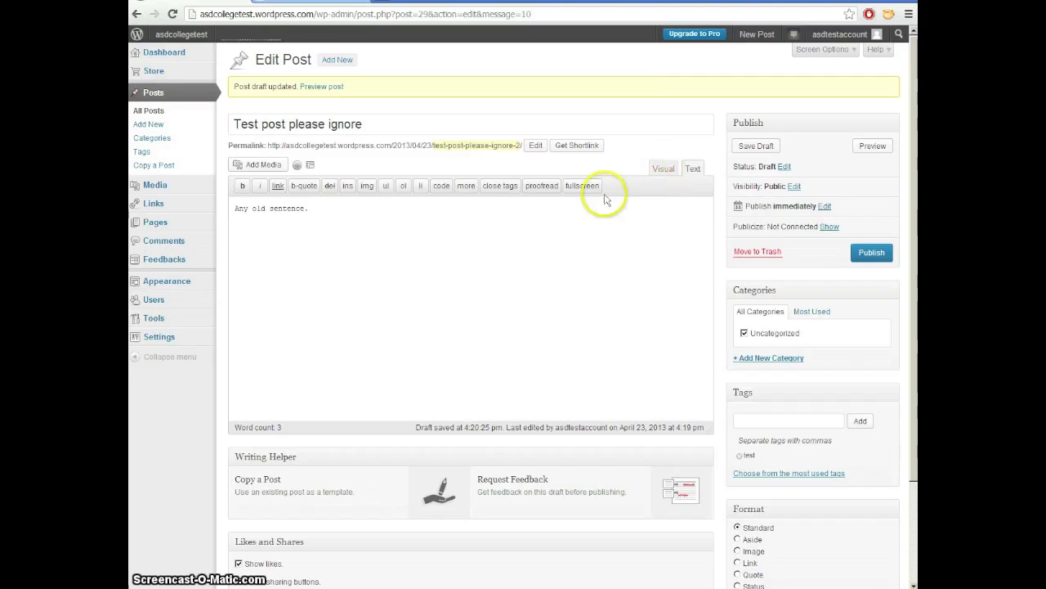
- Switch the post body back to visual editing and place the cursor after "Any old sentence."
{"action": "left_click", "coordinate": [690, 170]}
{"action": "left_click", "coordinate": [665, 170]}
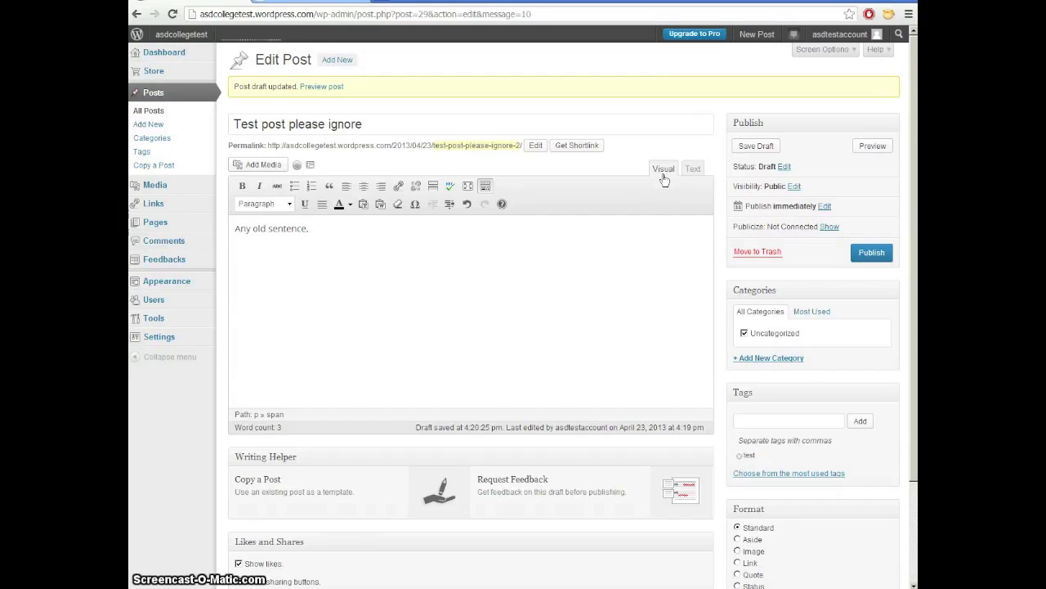
{"action": "left_click", "coordinate": [447, 237]}
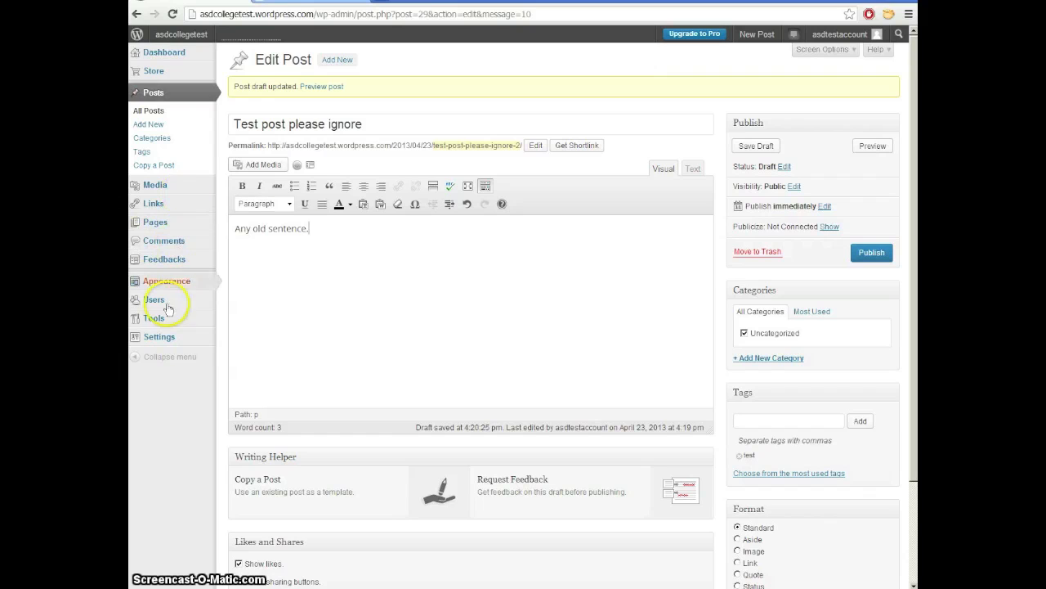
- Add the sentence "Watch it disappear." to the post body in distraction-free fullscreen mode and return to the normal editor
{"action": "left_click", "coordinate": [469, 187]}
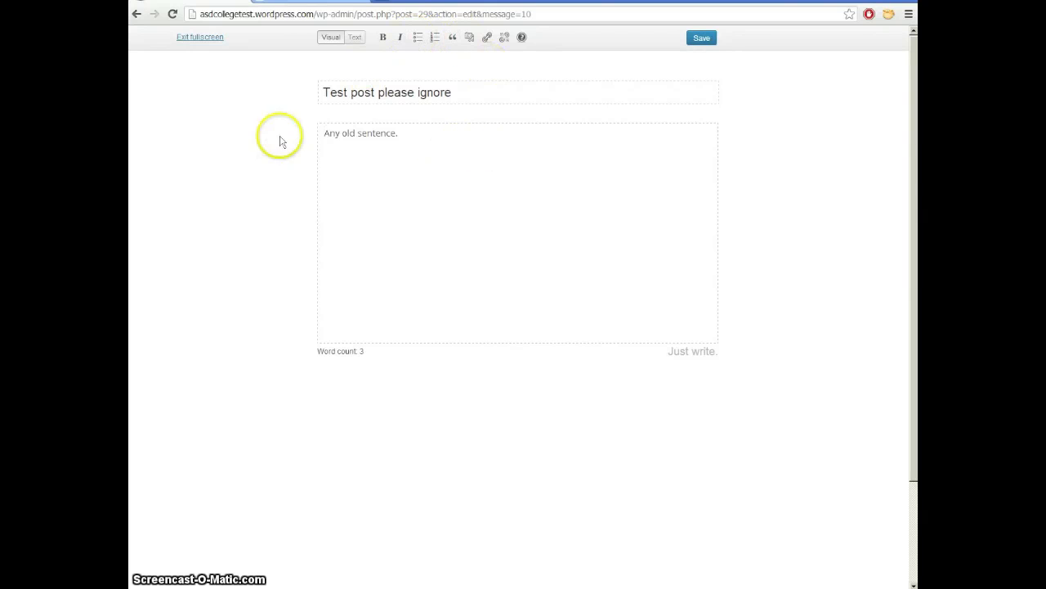
{"action": "left_click", "coordinate": [508, 135]}
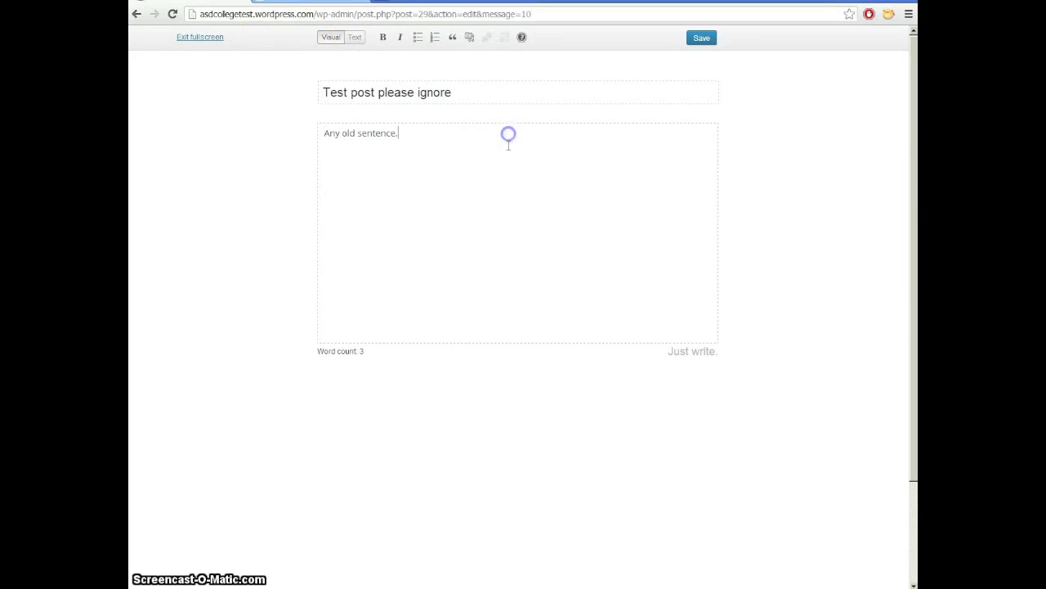
{"action": "type", "text": "Watch it disappear."}
{"action": "left_click", "coordinate": [467, 384]}
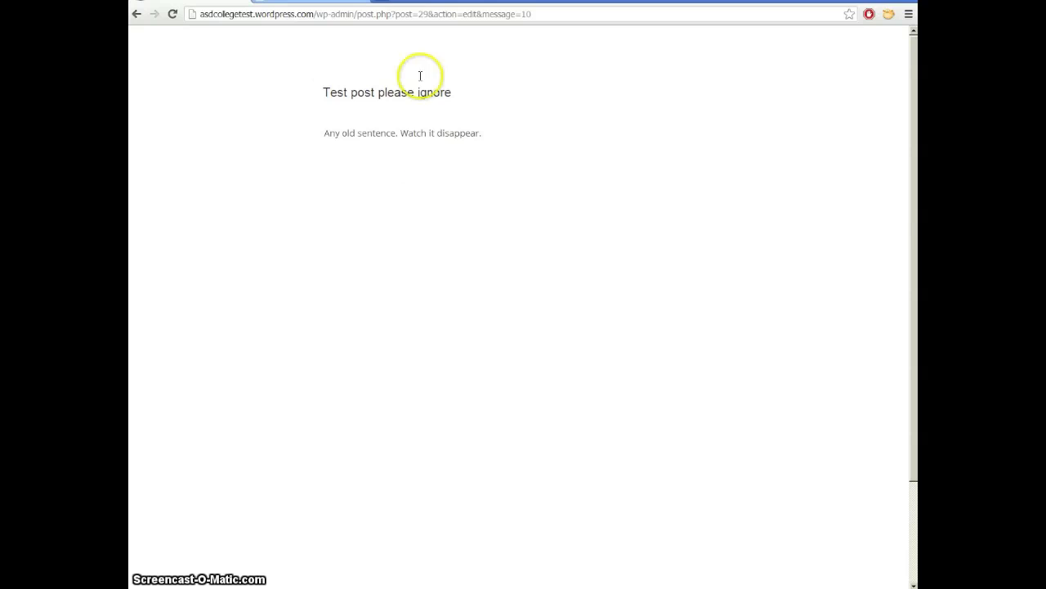
{"action": "left_click", "coordinate": [200, 37]}
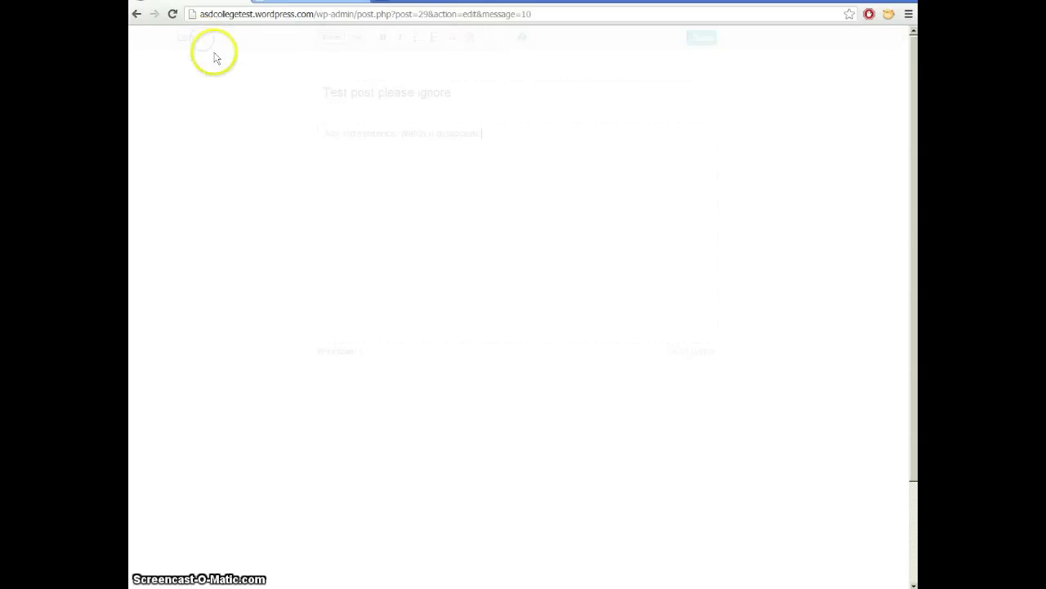
{"action": "left_click", "coordinate": [451, 250]}
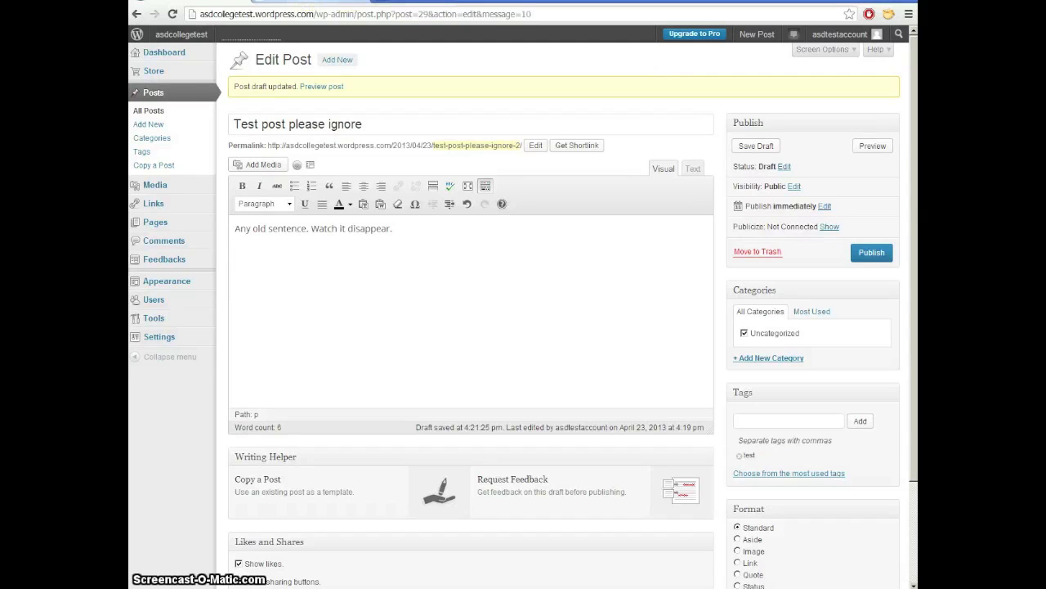
- Copy the four introductory paragraphs of the Wikipedia article on Matt Mullenweg
{"action": "left_click", "coordinate": [310, 1]}
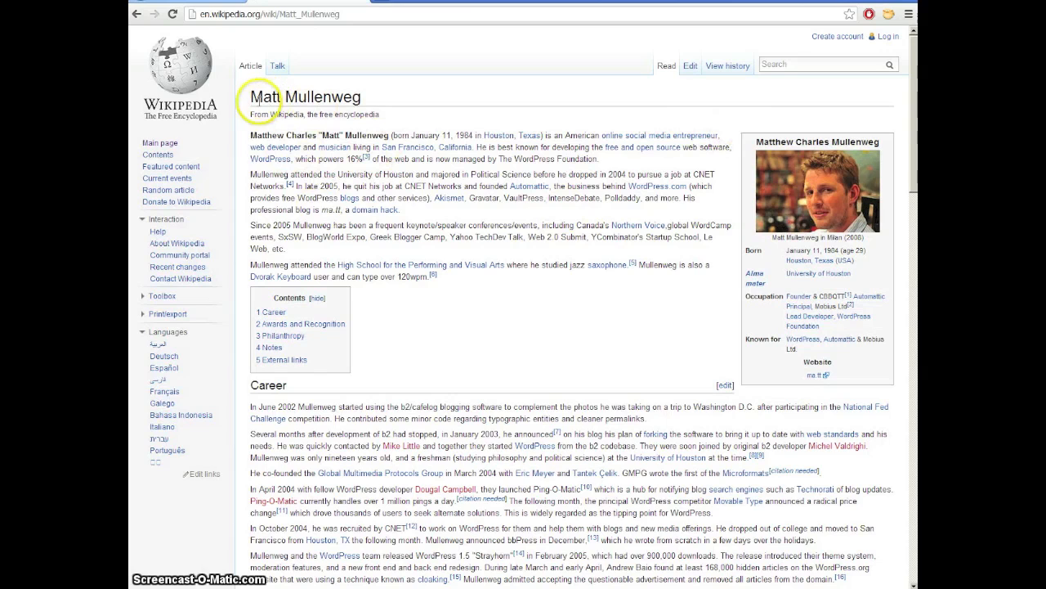
{"action": "left_click", "coordinate": [271, 141]}
{"action": "left_click_drag", "start_coordinate": [271, 141], "coordinate": [453, 277]}
{"action": "key", "text": "ctrl+c"}
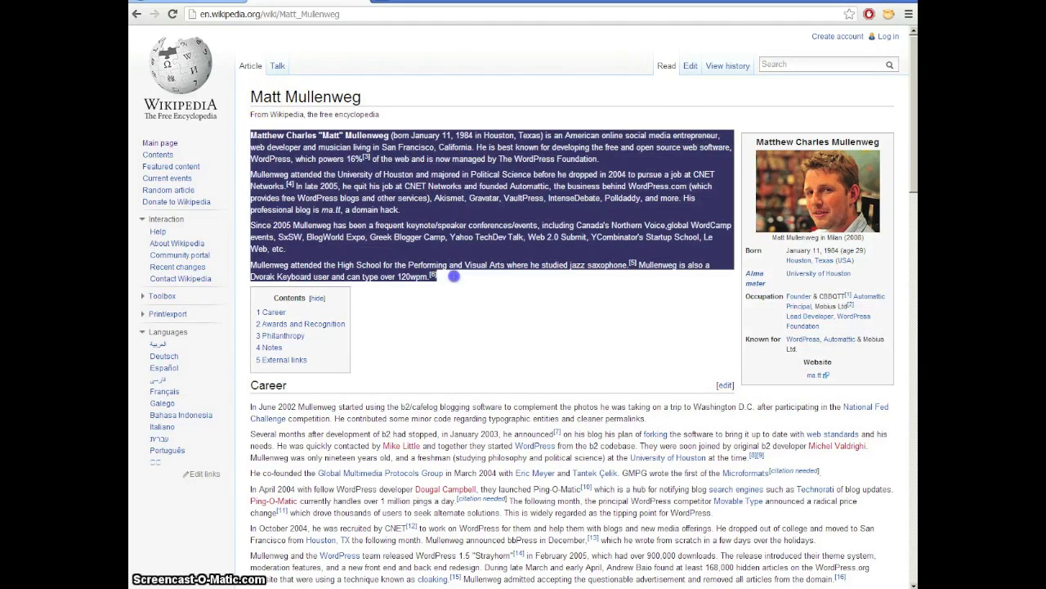
{"action": "left_click", "coordinate": [472, 290]}
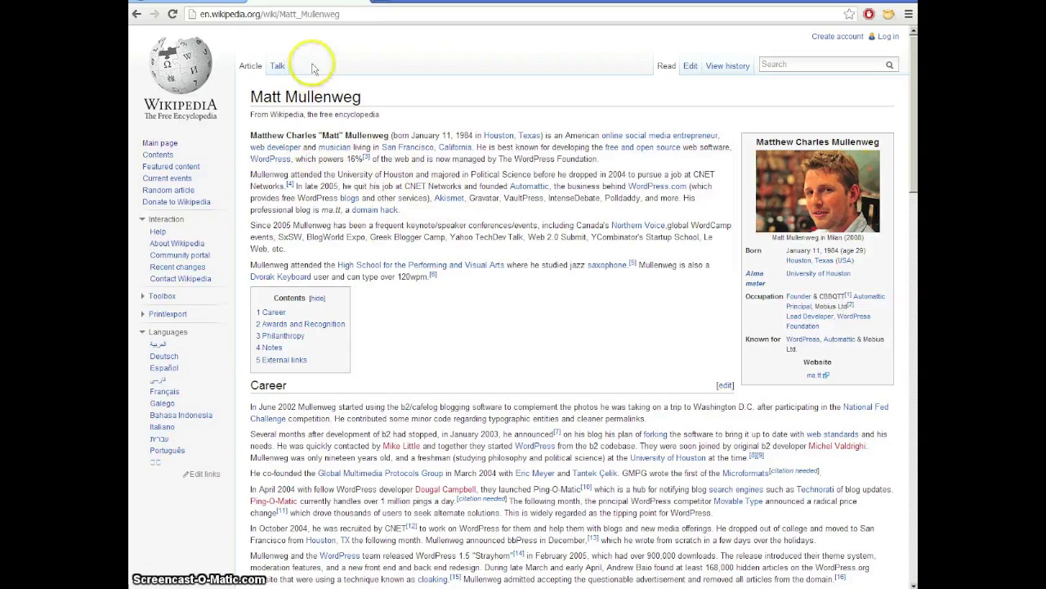
- Try replacing the post body with the copied Wikipedia paragraphs including their links and formatting, and undo the replacement
{"action": "left_click", "coordinate": [200, 1]}
{"action": "left_click_drag", "start_coordinate": [333, 294], "coordinate": [162, 228]}
{"action": "key", "text": "BackSpace"}
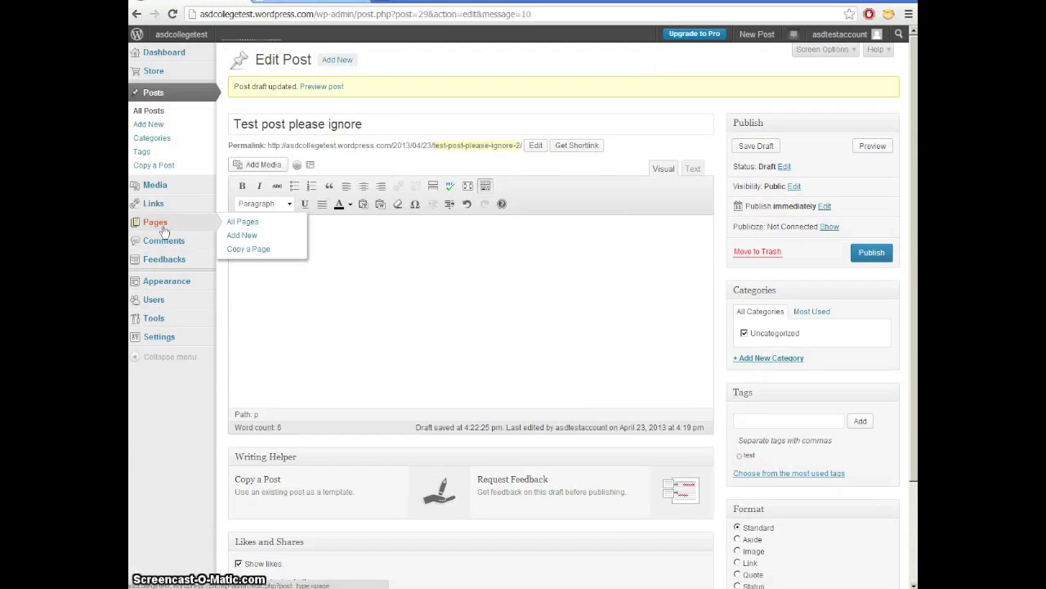
{"action": "key", "text": "ctrl+v"}
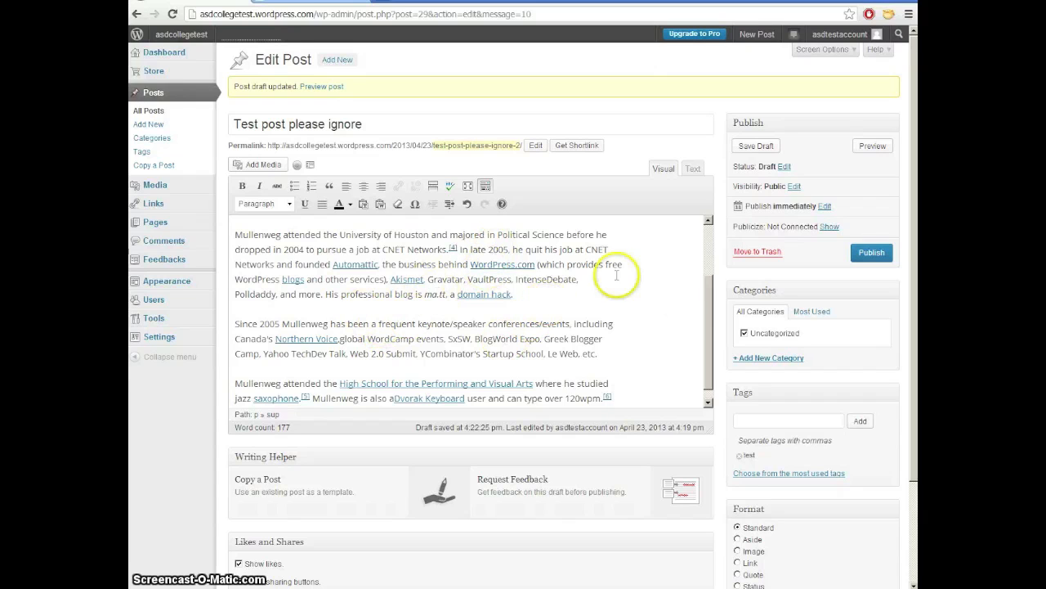
{"action": "scroll", "coordinate": [707, 326], "scroll_direction": "down", "scroll_amount": 1}
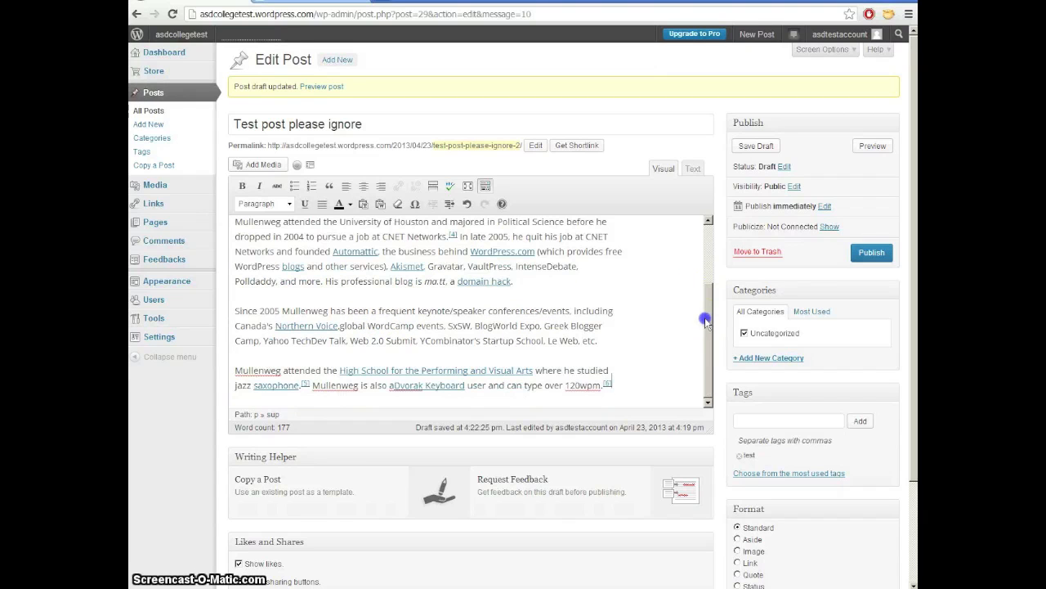
{"action": "scroll", "coordinate": [702, 306], "scroll_direction": "up", "scroll_amount": 3}
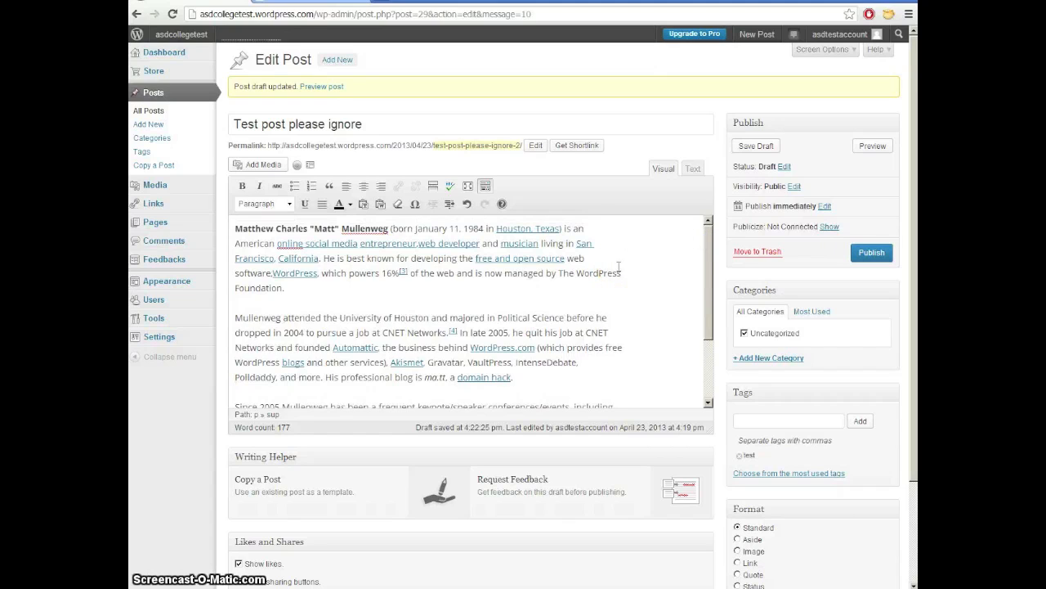
{"action": "key", "text": "ctrl+z"}
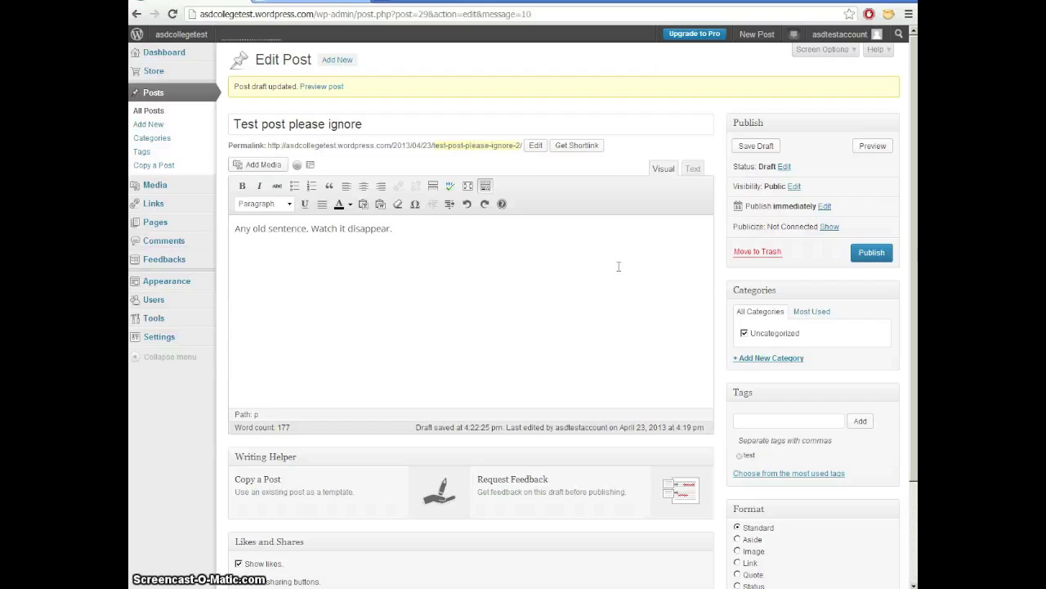
{"action": "left_click", "coordinate": [485, 262]}
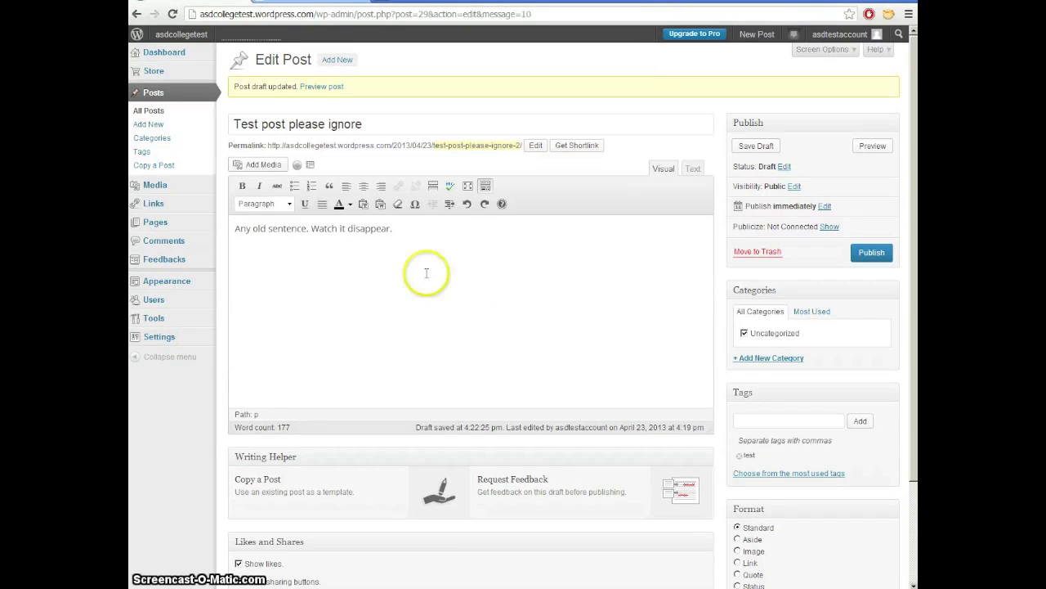
- Replace the post body with the copied Wikipedia paragraphs pasted as plain text, keeping line breaks
{"action": "left_click_drag", "start_coordinate": [231, 252], "coordinate": [216, 227]}
{"action": "key", "text": "BackSpace"}
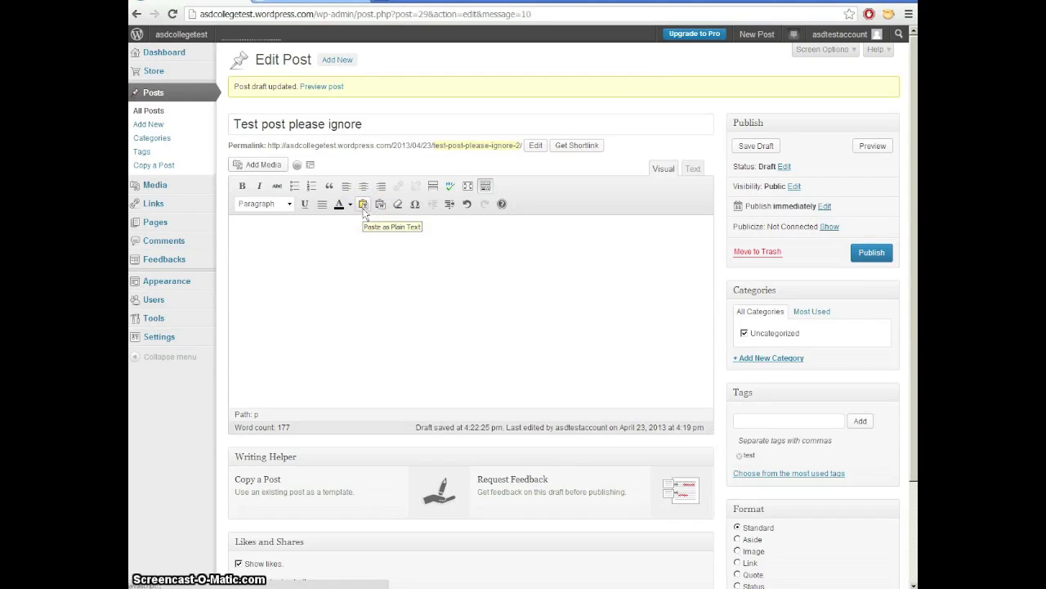
{"action": "left_click", "coordinate": [365, 210]}
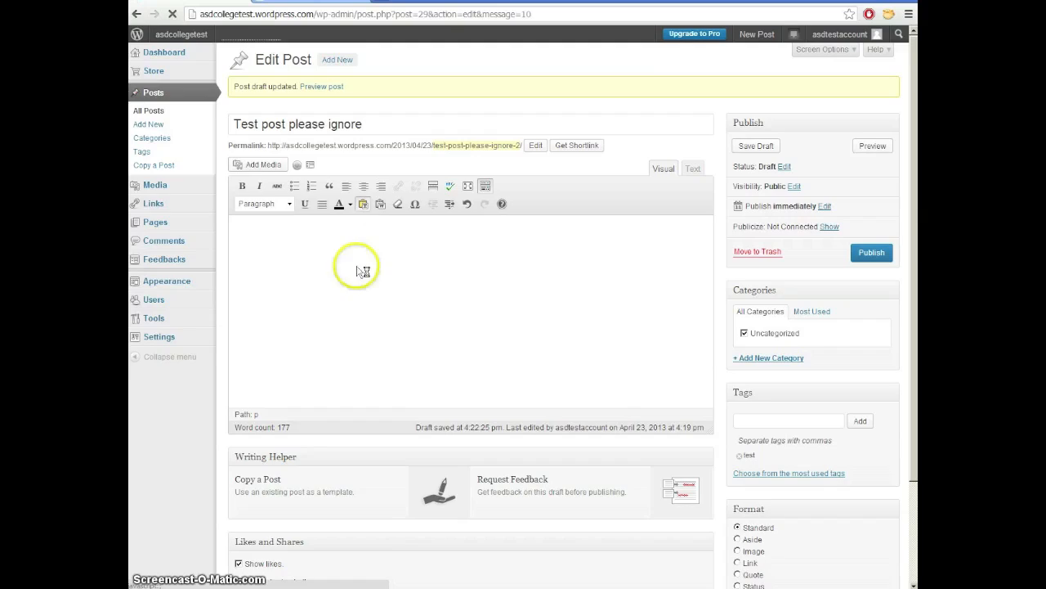
{"action": "right_click", "coordinate": [453, 275]}
{"action": "left_click", "coordinate": [477, 359]}
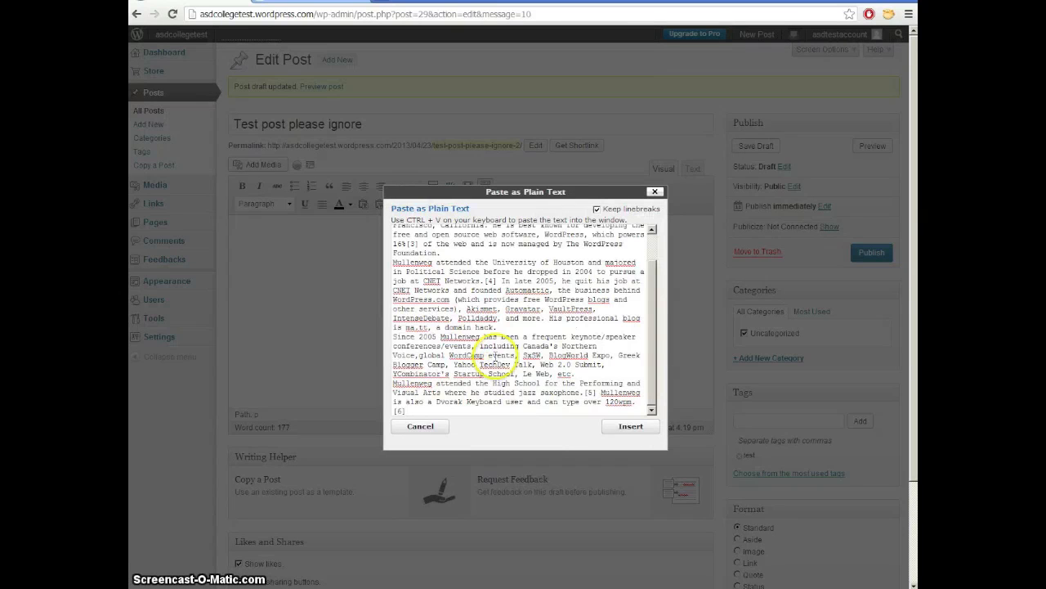
{"action": "left_click", "coordinate": [631, 426]}
{"action": "scroll", "coordinate": [624, 315], "scroll_direction": "up", "scroll_amount": 2}
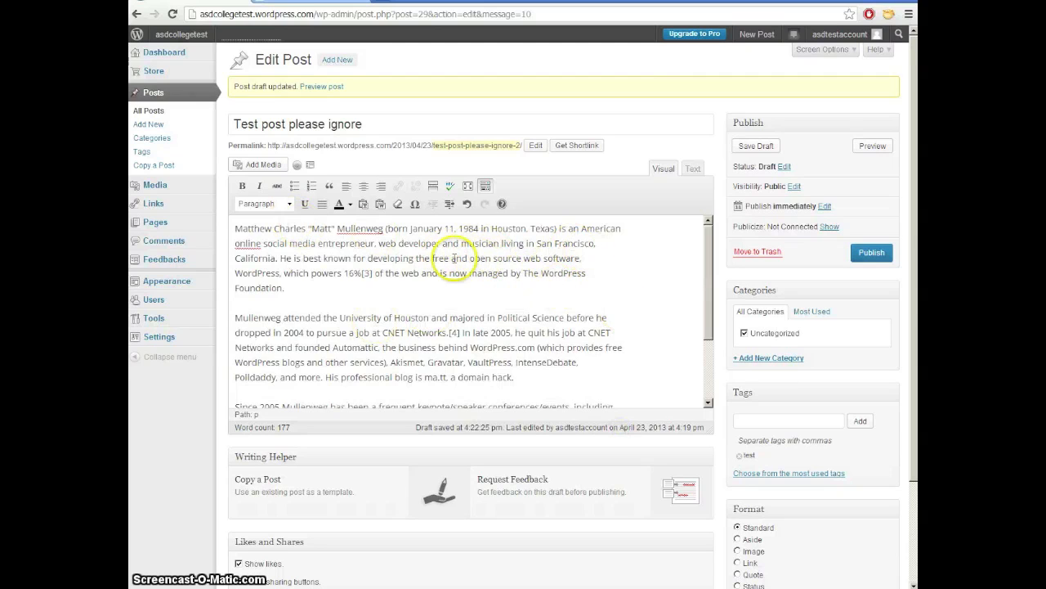
- Delete the citation markers [3] and [4] from the first two paragraphs
{"action": "left_click", "coordinate": [369, 273]}
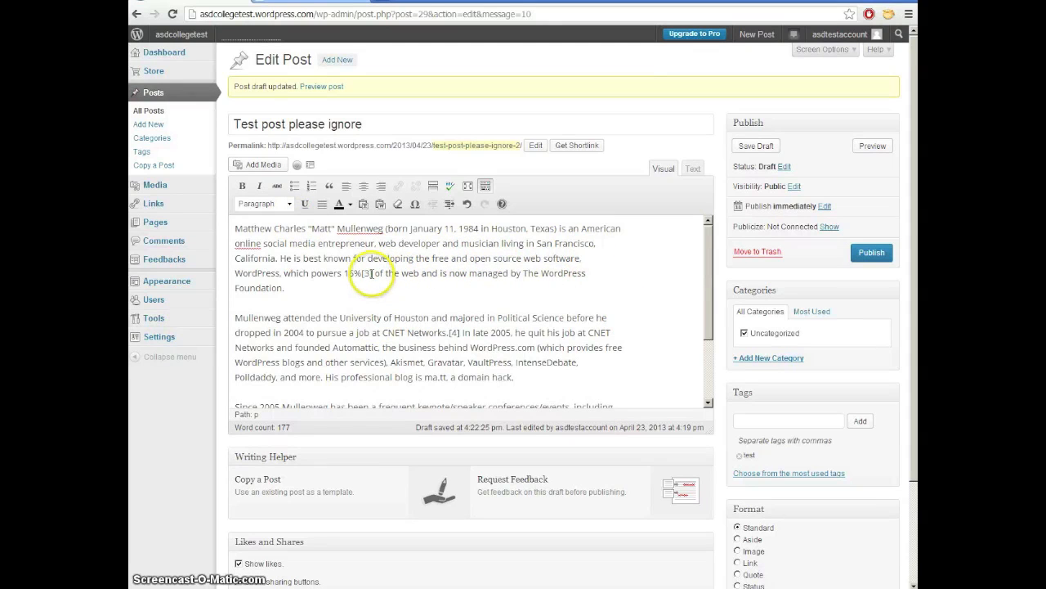
{"action": "key", "text": "BackSpace"}
{"action": "key", "text": "BackSpace"}
{"action": "key", "text": "BackSpace"}
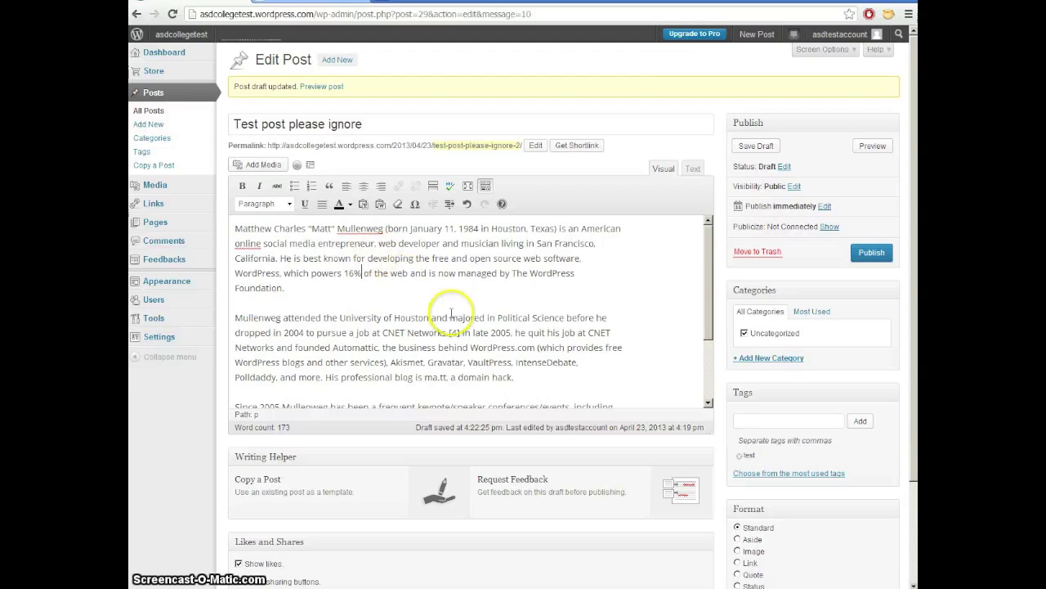
{"action": "scroll", "coordinate": [458, 288], "scroll_direction": "down", "scroll_amount": 1}
{"action": "left_click", "coordinate": [461, 273]}
{"action": "key", "text": "BackSpace"}
{"action": "key", "text": "BackSpace"}
{"action": "key", "text": "BackSpace"}
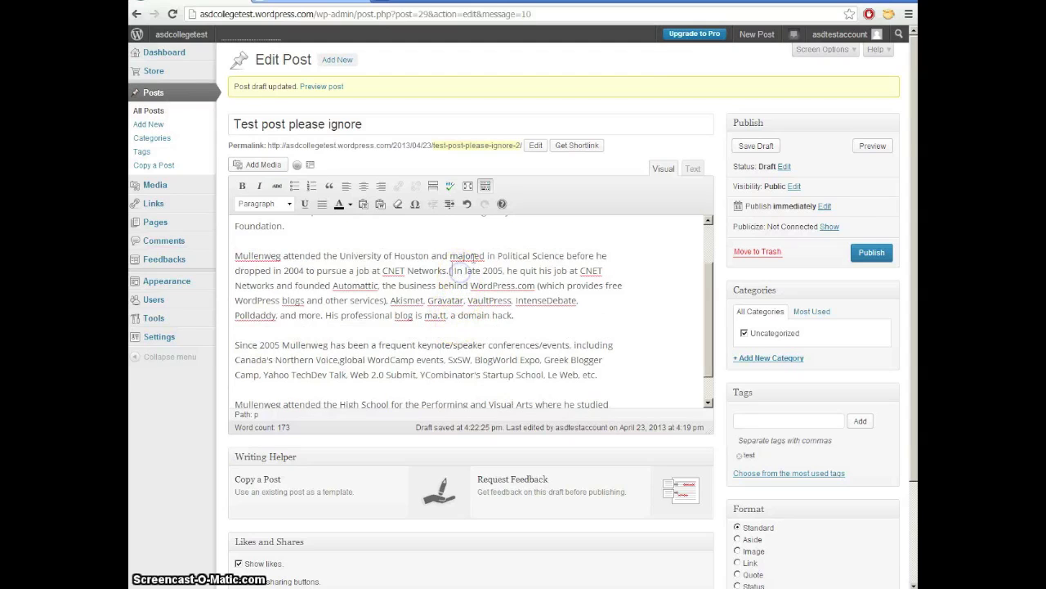
- Delete the citation markers [6] and [5] from the last paragraph
{"action": "scroll", "coordinate": [471, 317], "scroll_direction": "down", "scroll_amount": 1}
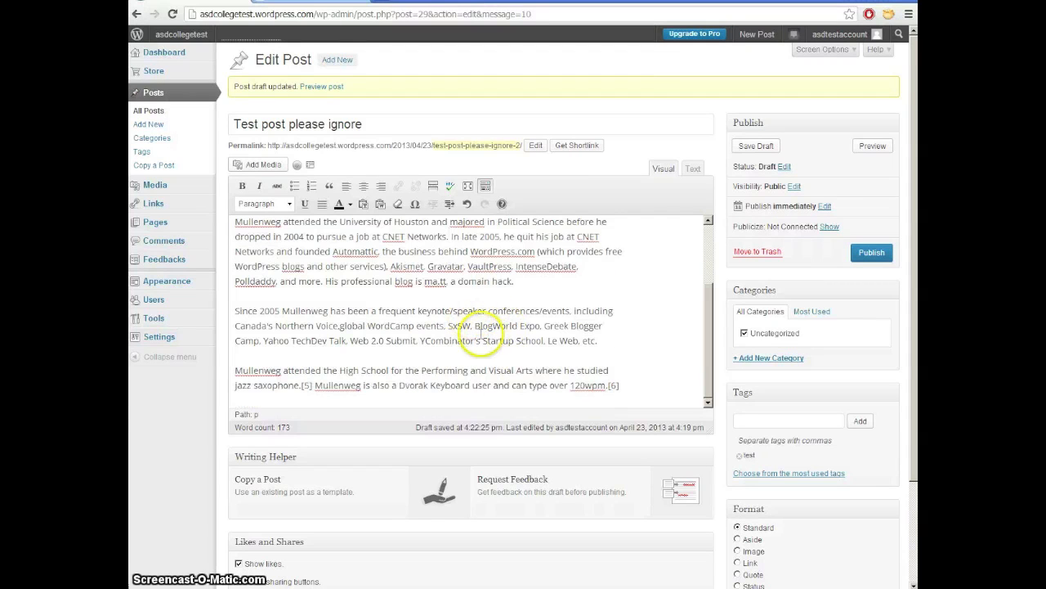
{"action": "scroll", "coordinate": [556, 344], "scroll_direction": "down", "scroll_amount": 1}
{"action": "left_click", "coordinate": [620, 323]}
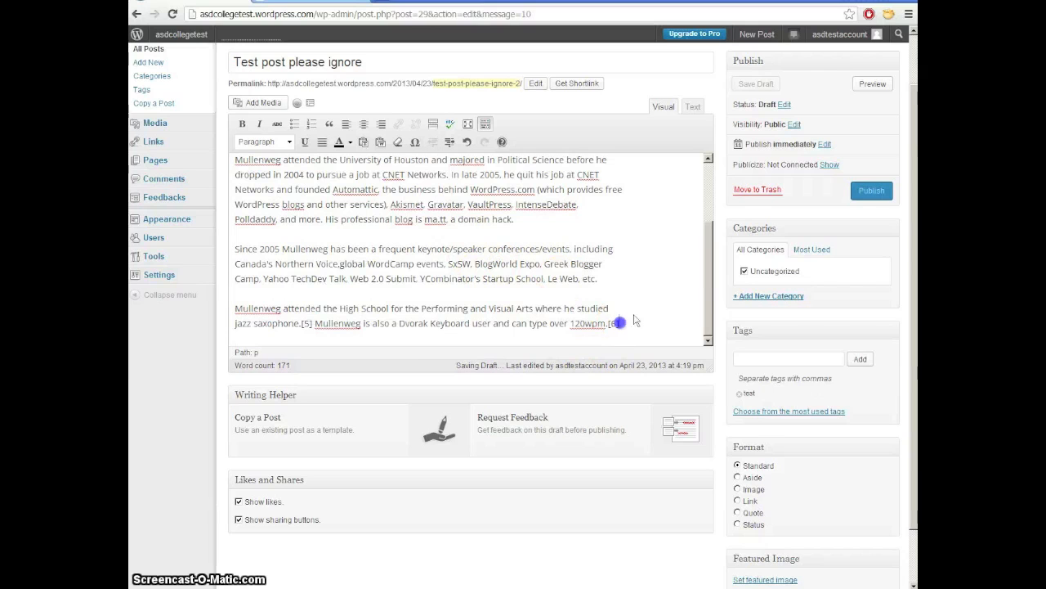
{"action": "left_click", "coordinate": [314, 323]}
{"action": "key", "text": "BackSpace"}
{"action": "key", "text": "BackSpace"}
{"action": "key", "text": "BackSpace"}
{"action": "scroll", "coordinate": [327, 300], "scroll_direction": "up", "scroll_amount": 5}
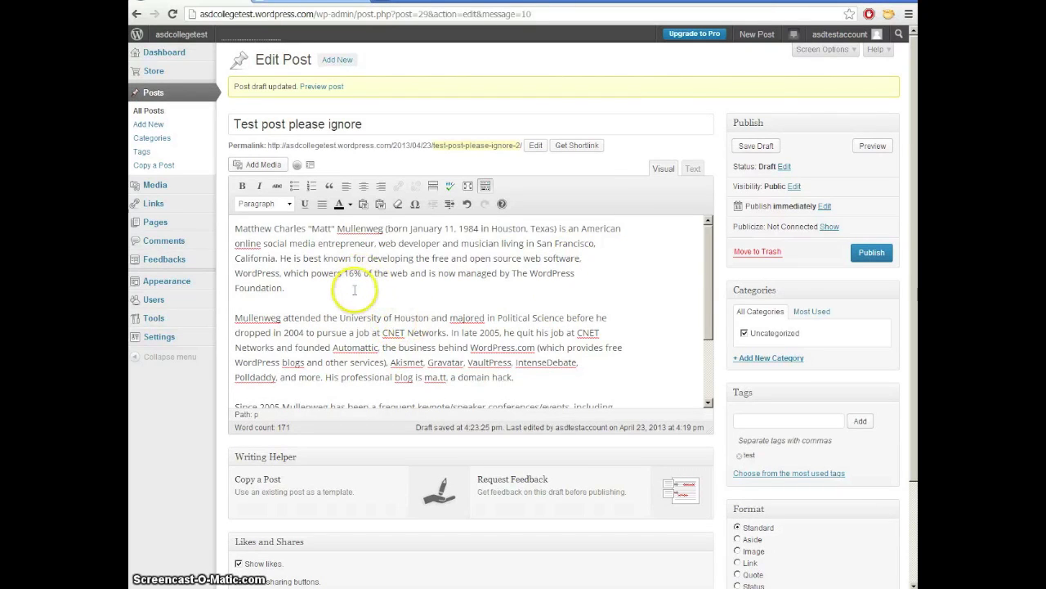
- Save the post draft and review the cleaned-up text in the editor
{"action": "left_click", "coordinate": [750, 145]}
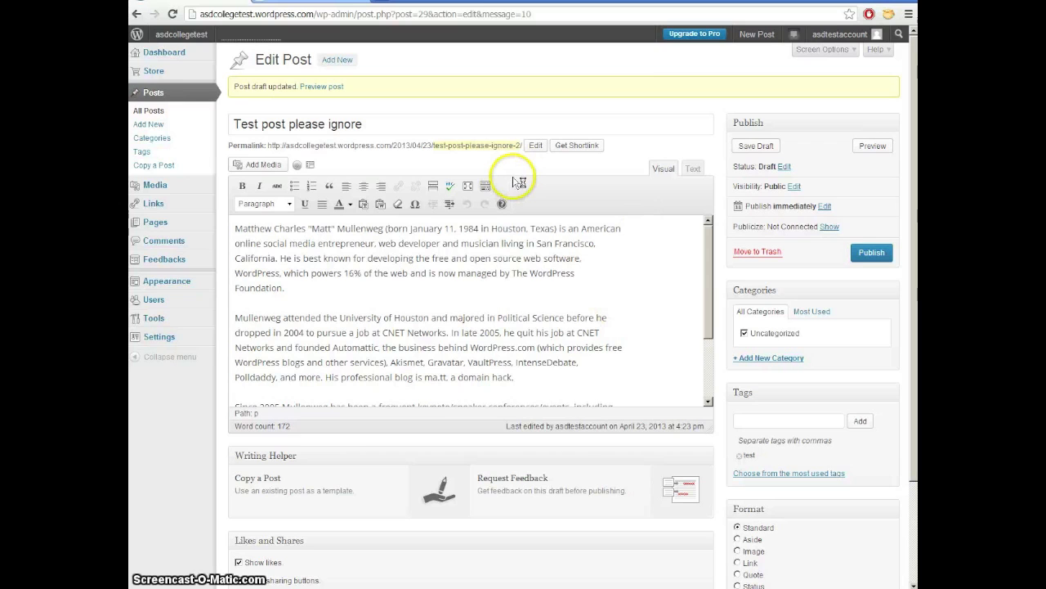
{"action": "left_click", "coordinate": [614, 285]}
{"action": "scroll", "coordinate": [613, 289], "scroll_direction": "down", "scroll_amount": 3}
{"action": "scroll", "coordinate": [605, 409], "scroll_direction": "up", "scroll_amount": 3}
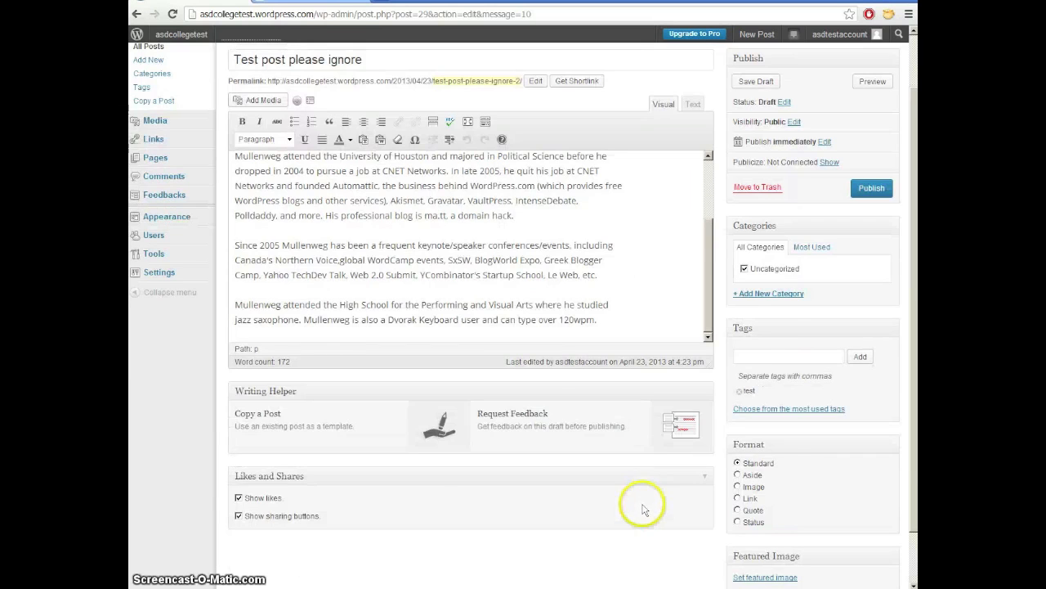
{"action": "scroll", "coordinate": [600, 290], "scroll_direction": "up", "scroll_amount": 3}
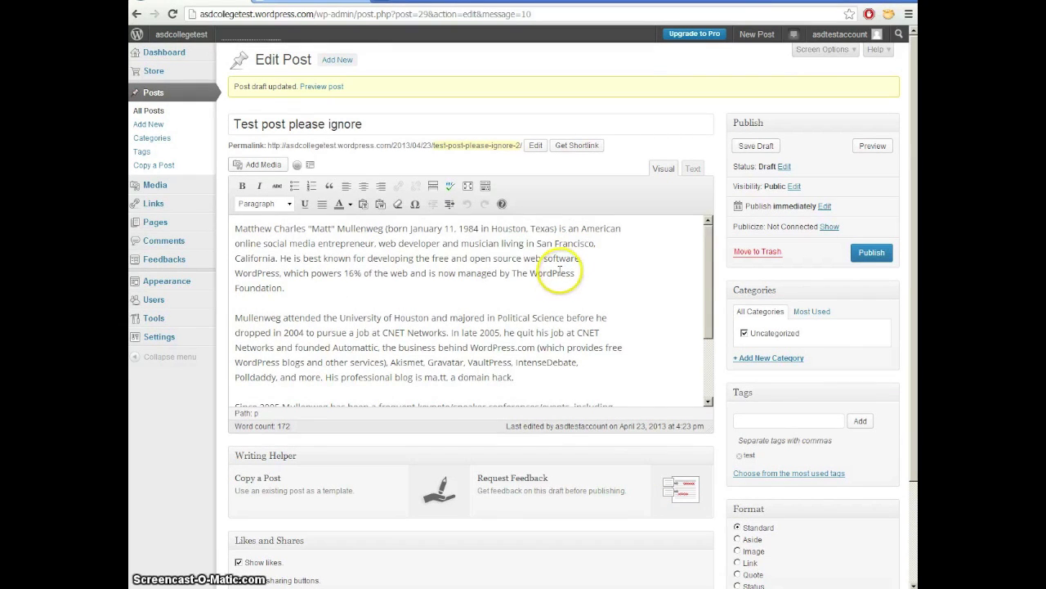
- Preview the draft post on the site, check its full text, and return to the editor
{"action": "left_click", "coordinate": [328, 85]}
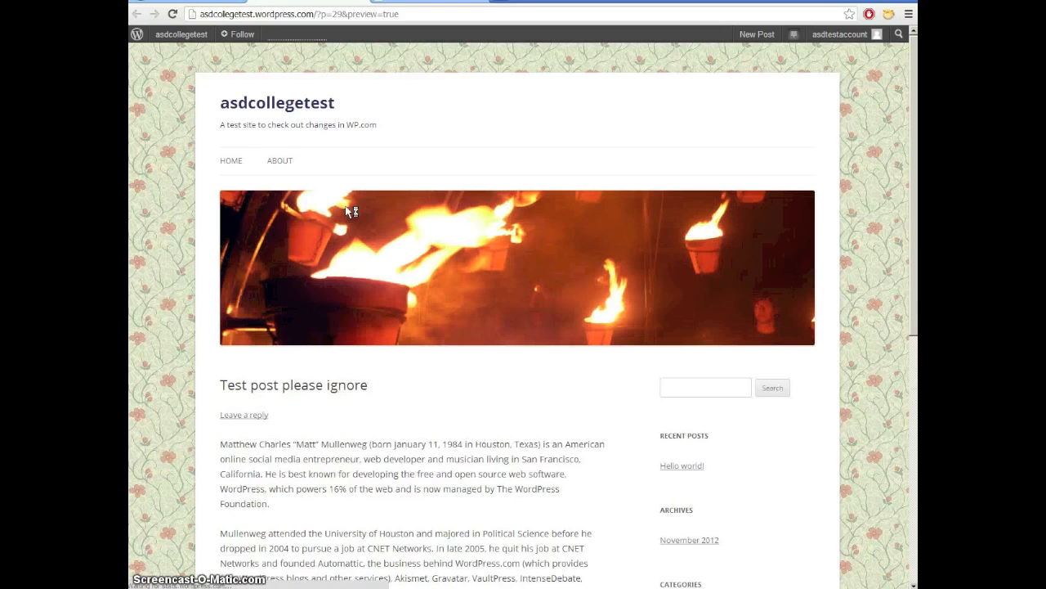
{"action": "scroll", "coordinate": [450, 282], "scroll_direction": "down", "scroll_amount": 5}
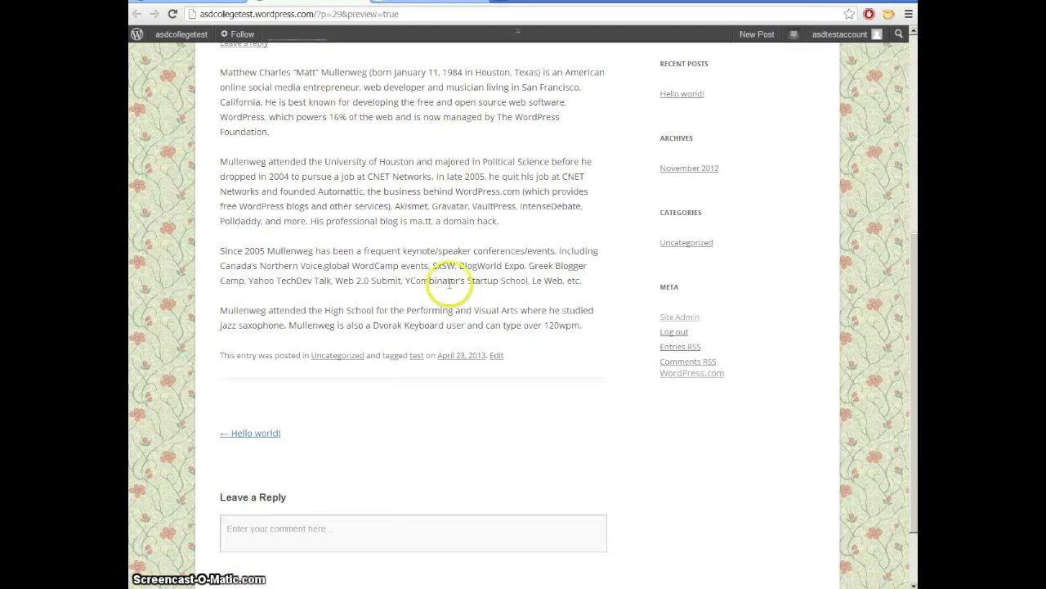
{"action": "scroll", "coordinate": [449, 282], "scroll_direction": "up", "scroll_amount": 5}
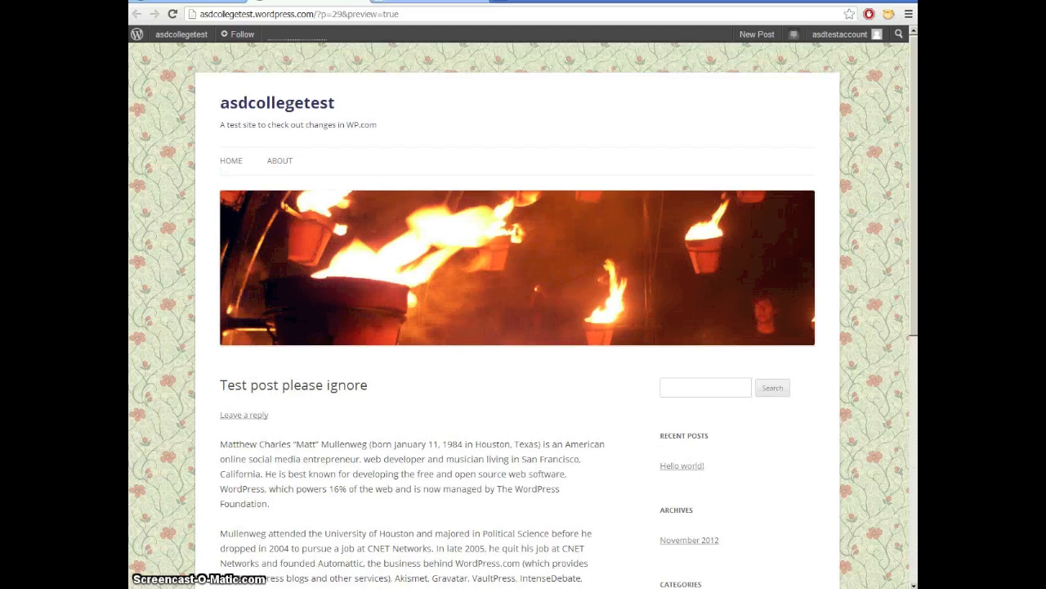
{"action": "left_click", "coordinate": [331, 2]}
{"action": "left_click", "coordinate": [335, 243]}
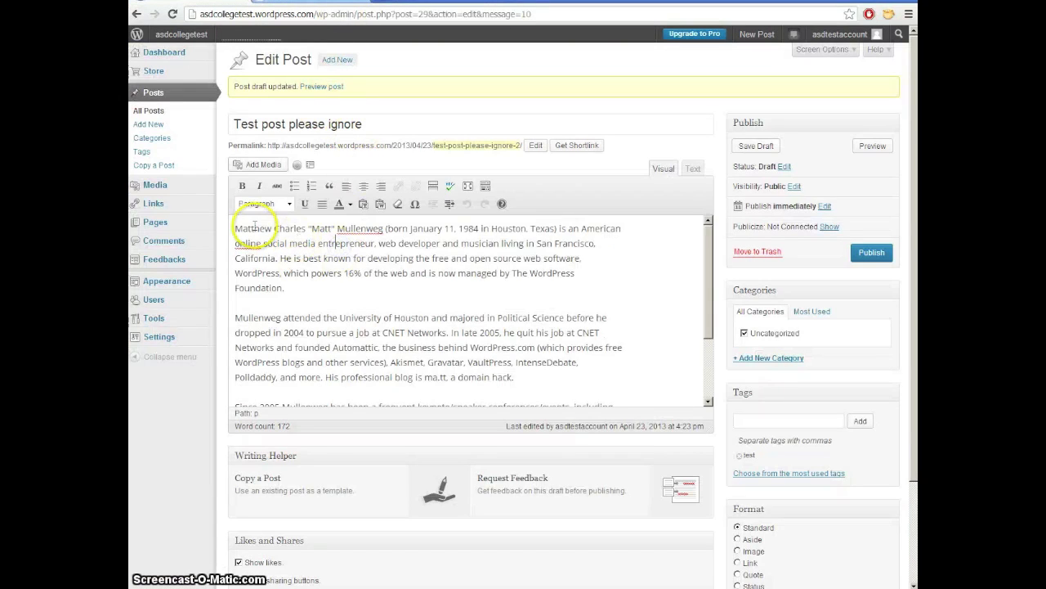
{"action": "left_click_drag", "start_coordinate": [235, 228], "coordinate": [385, 232]}
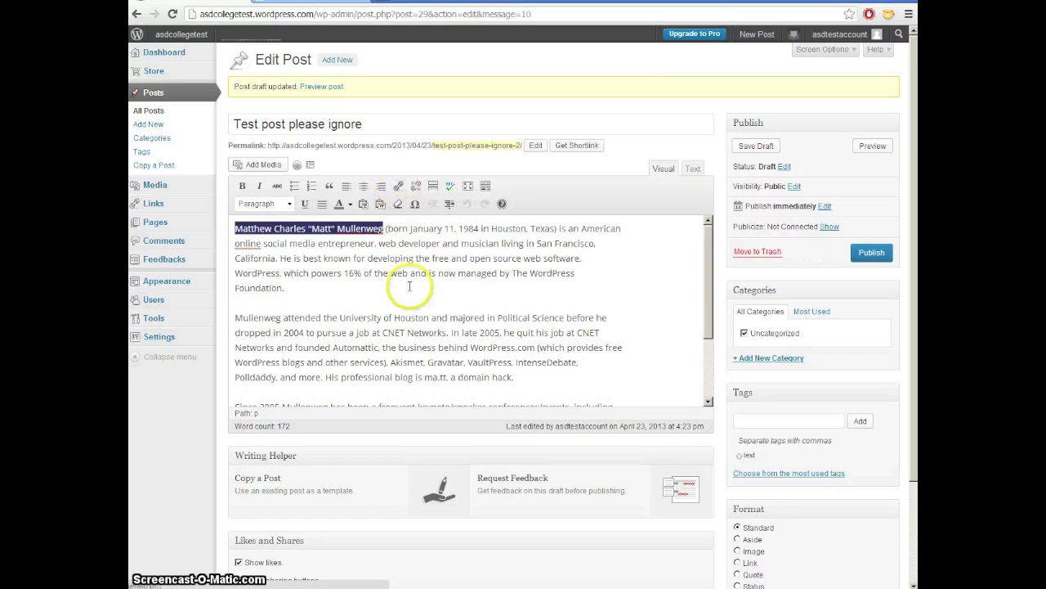
{"action": "left_click", "coordinate": [401, 259]}
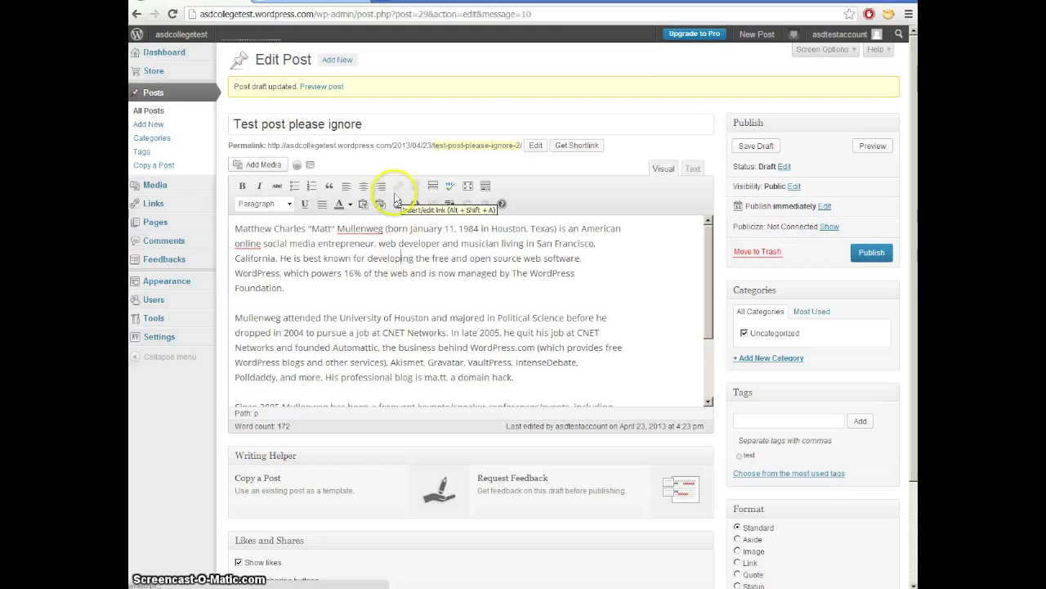
{"action": "left_click_drag", "start_coordinate": [385, 229], "coordinate": [223, 234]}
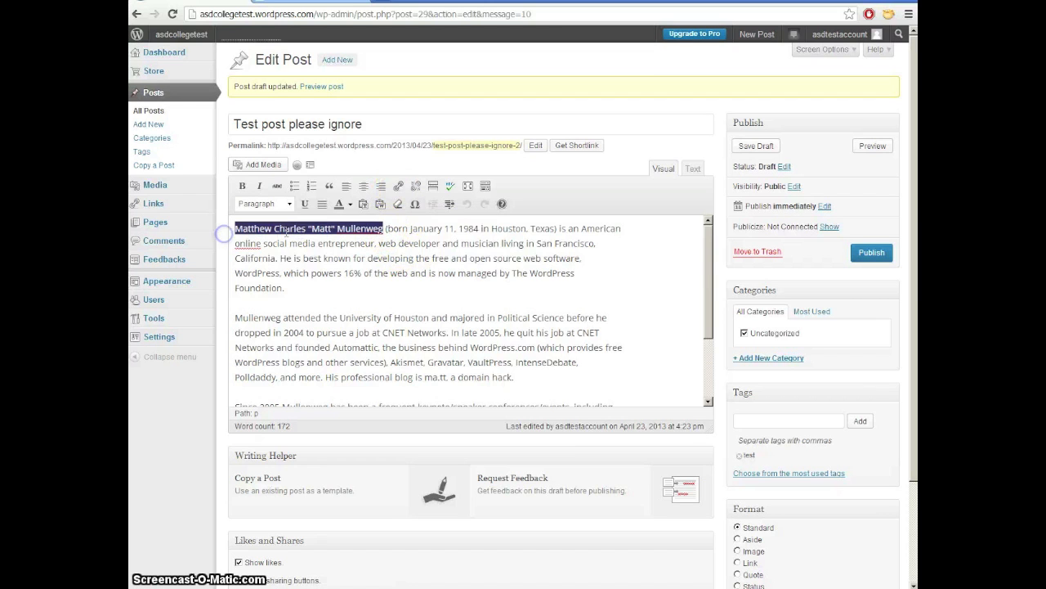
{"action": "left_click", "coordinate": [396, 185]}
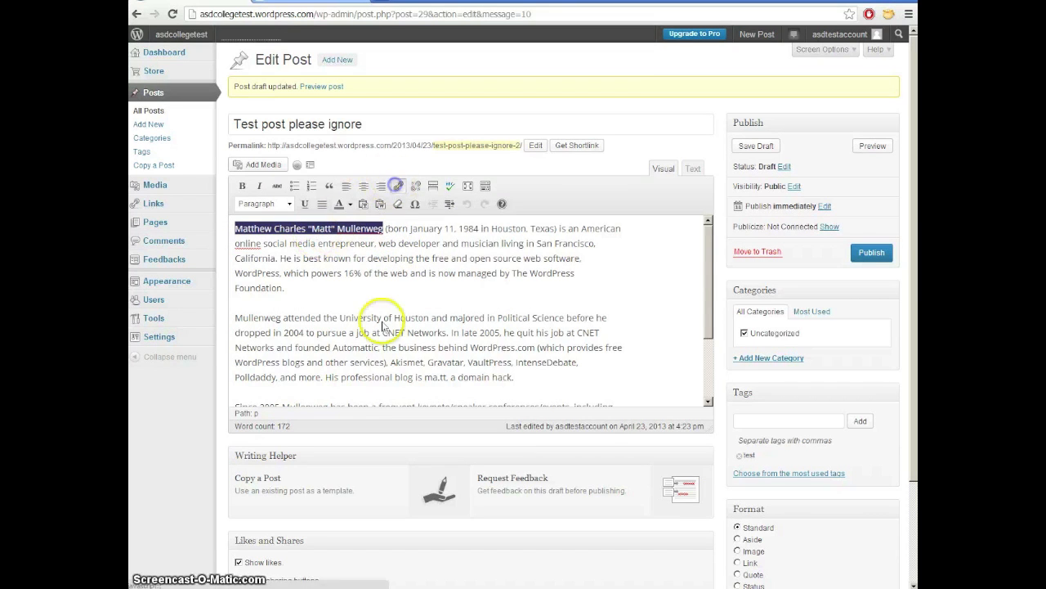
{"action": "left_click", "coordinate": [520, 286]}
{"action": "type", "text": "www.wordpress.com"}
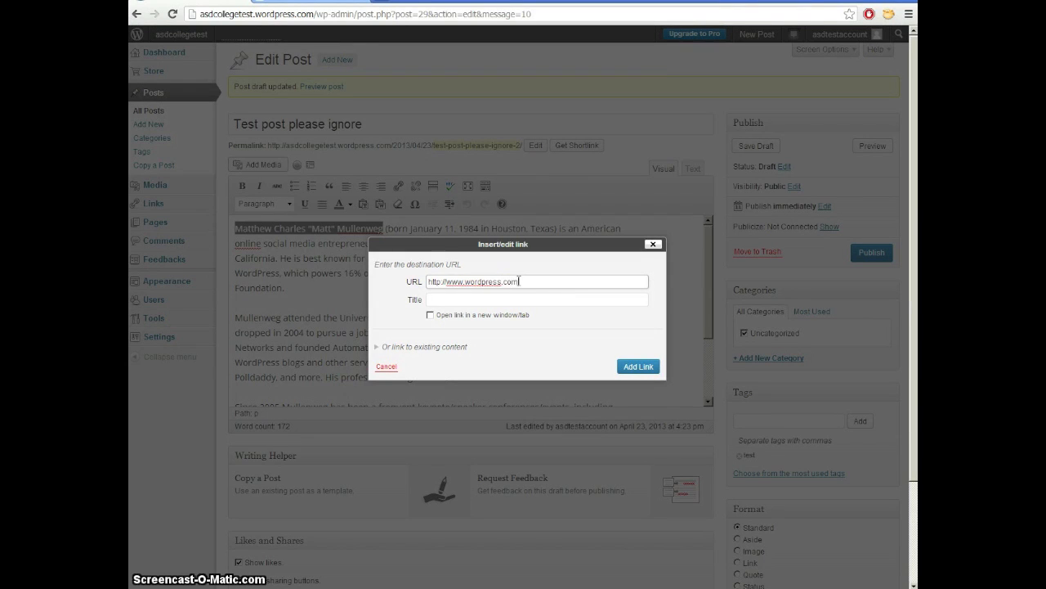
{"action": "left_click", "coordinate": [505, 301]}
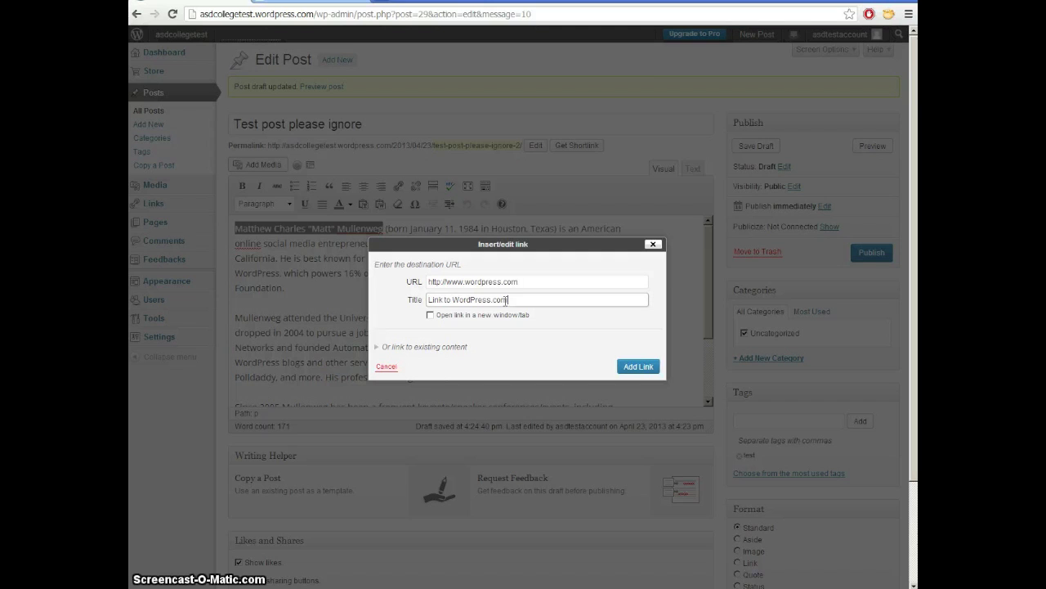
{"action": "left_click_drag", "start_coordinate": [460, 244], "coordinate": [457, 117]}
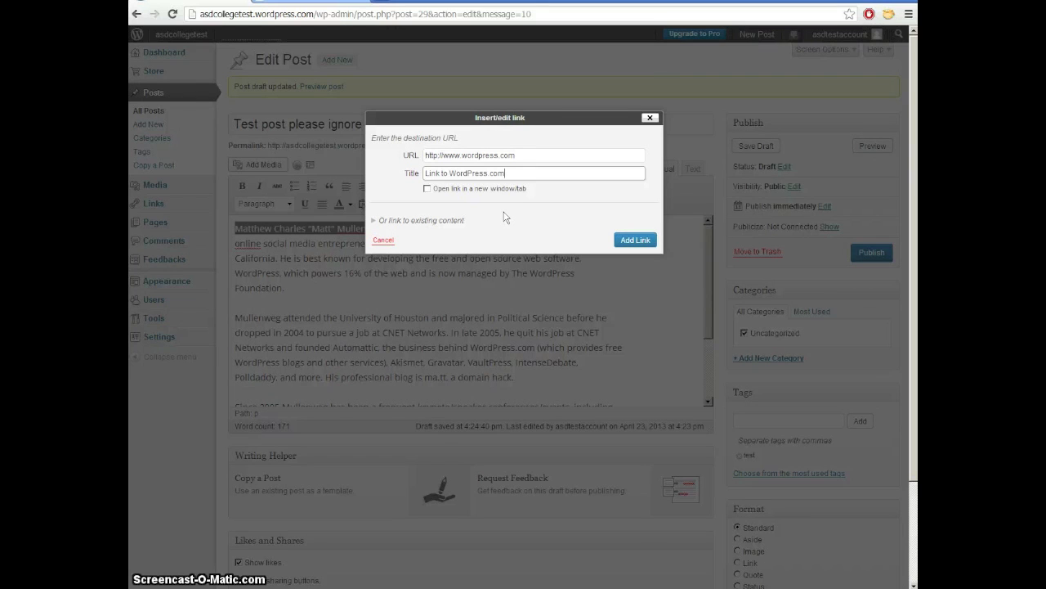
- Search the site's existing content for "hello", choose the "Hello world!" post as link target, and clear the search
{"action": "left_click", "coordinate": [376, 220]}
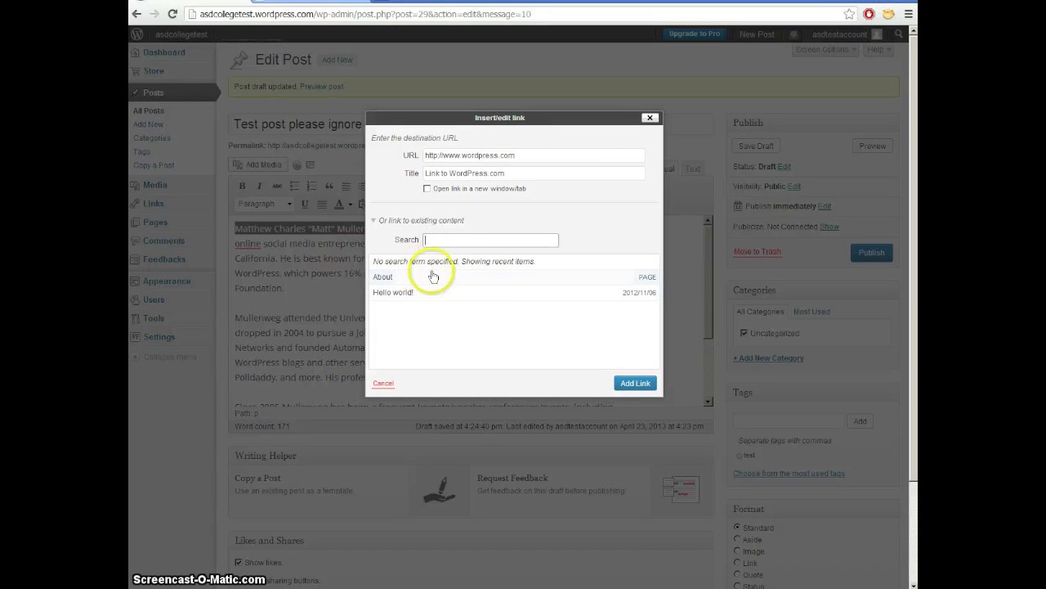
{"action": "type", "text": "ello"}
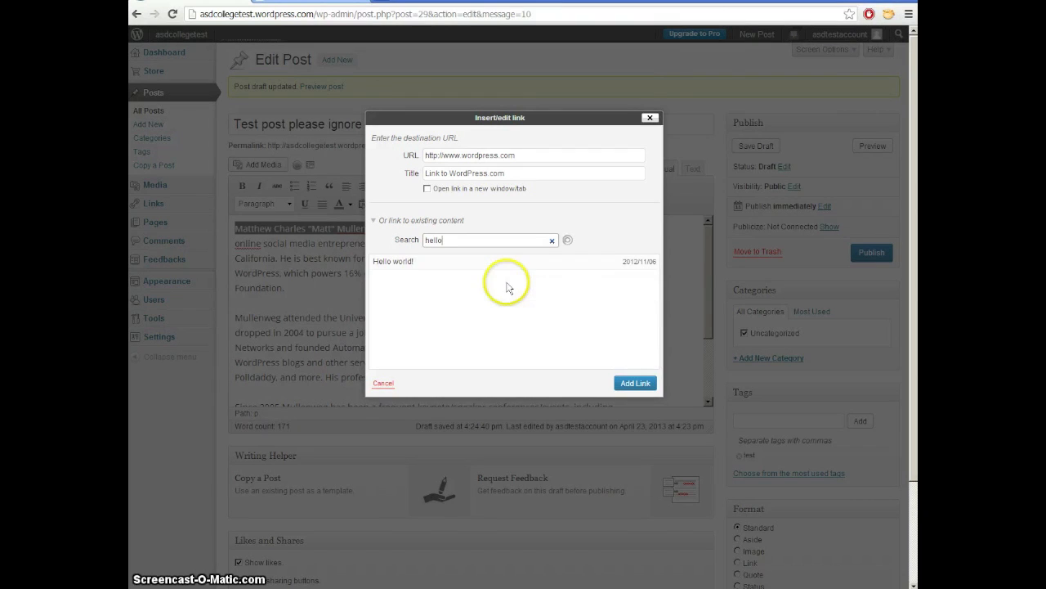
{"action": "left_click", "coordinate": [386, 262]}
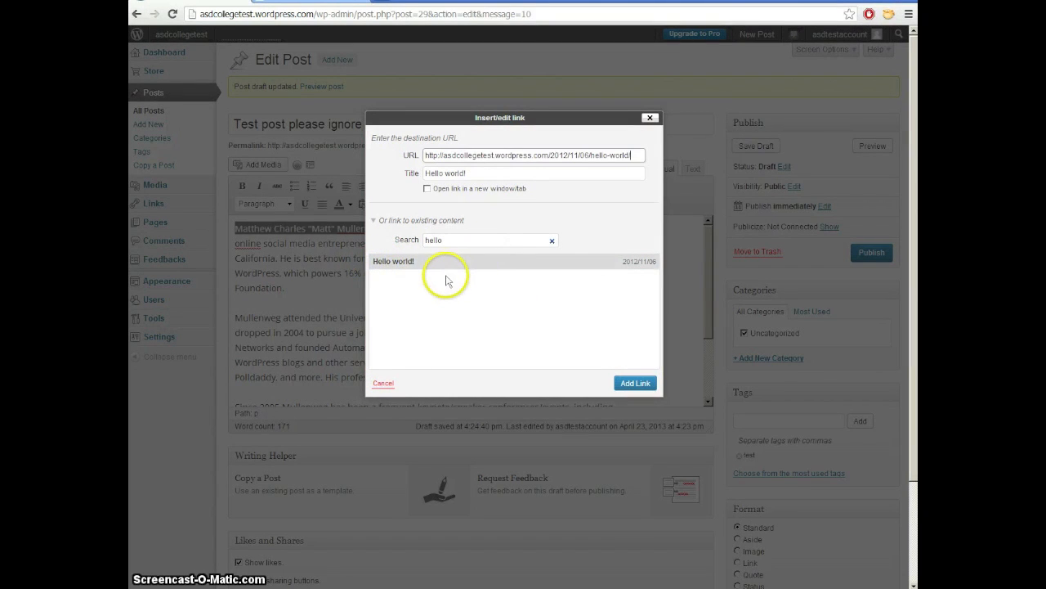
{"action": "left_click", "coordinate": [552, 240]}
- Clear the link title and collapse the existing-content search
{"action": "left_click", "coordinate": [456, 173]}
{"action": "key", "text": "BackSpace"}
{"action": "key", "text": "BackSpace"}
{"action": "key", "text": "BackSpace"}
{"action": "key", "text": "BackSpace"}
{"action": "key", "text": "BackSpace"}
{"action": "key", "text": "BackSpace"}
{"action": "key", "text": "BackSpace"}
{"action": "key", "text": "BackSpace"}
{"action": "key", "text": "ctrl+z"}
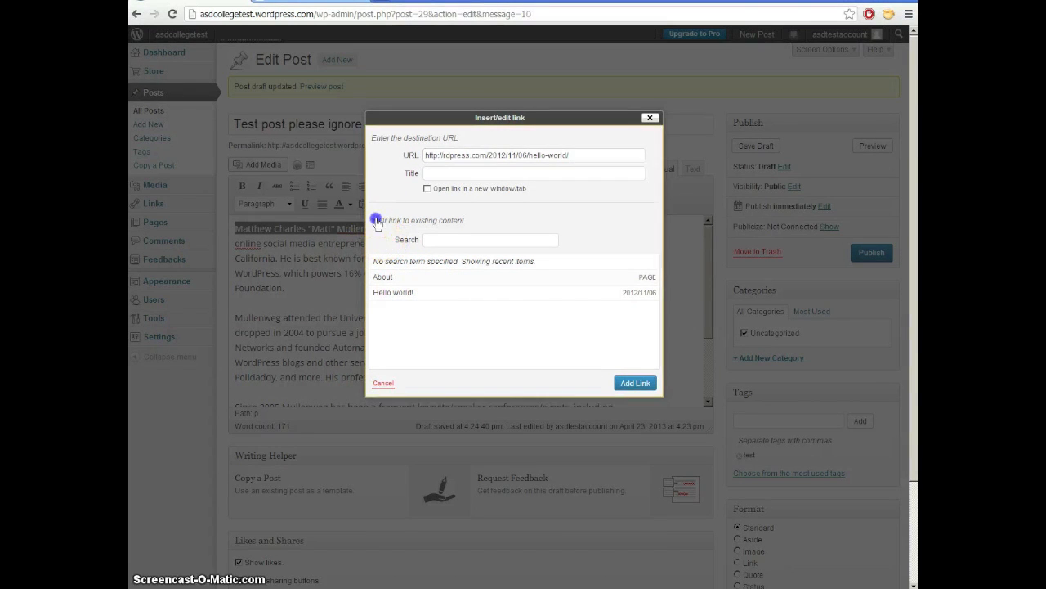
{"action": "left_click", "coordinate": [375, 219]}
{"action": "left_click_drag", "start_coordinate": [568, 160], "coordinate": [347, 155]}
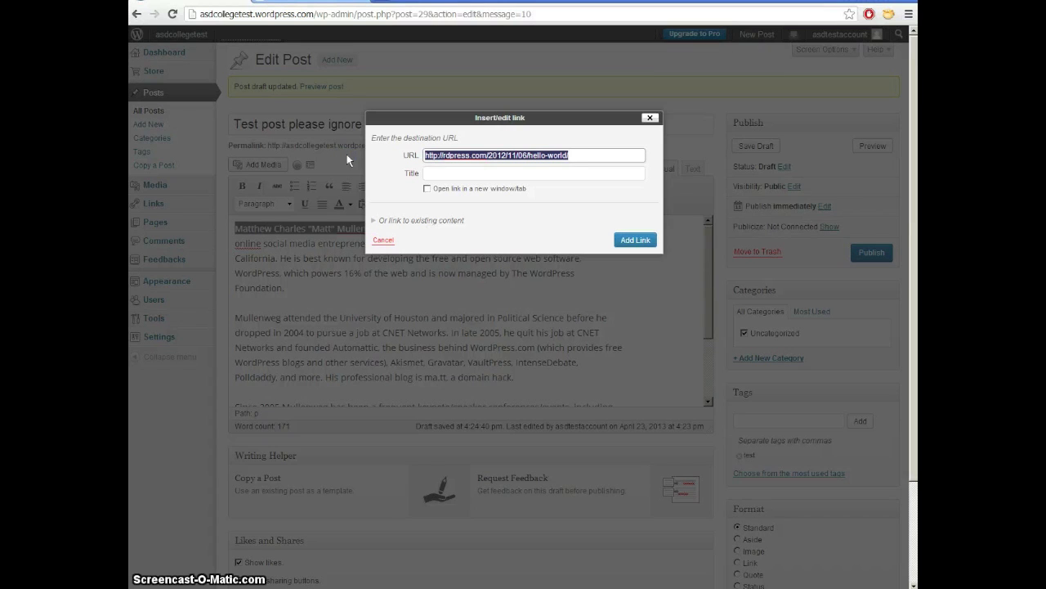
{"action": "type", "text": "http://www.wordpress.org"}
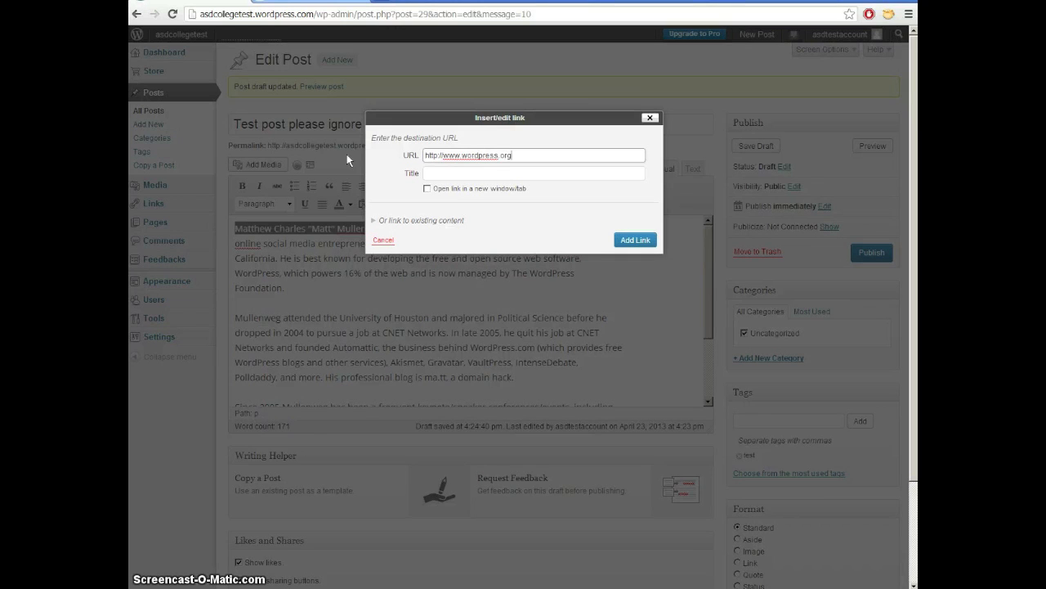
{"action": "key", "text": "Tab"}
{"action": "type", "text": "Link to W"}
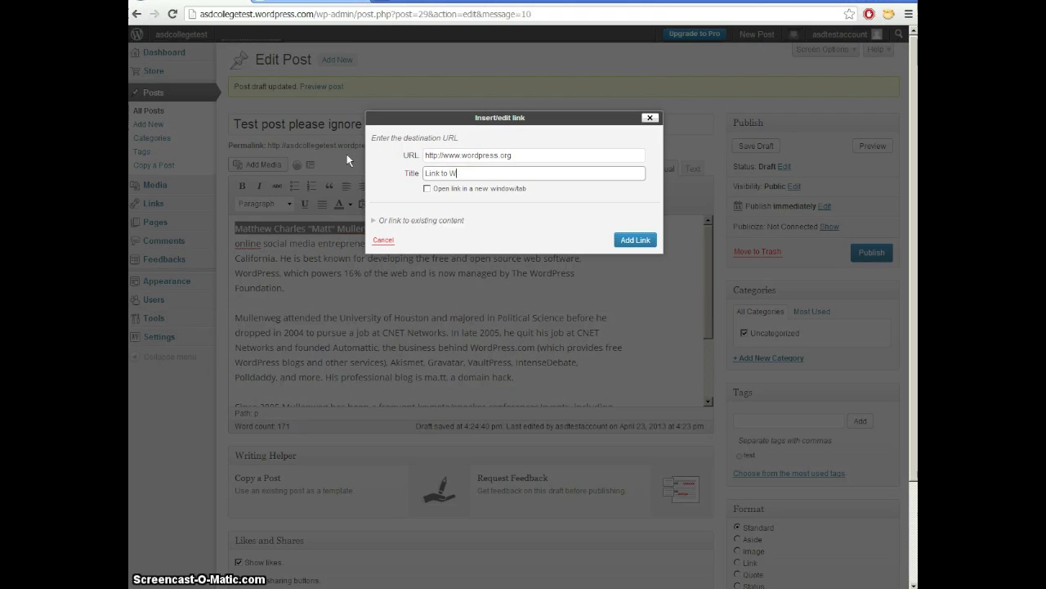
{"action": "type", "text": "ordPress"}
{"action": "left_click", "coordinate": [464, 150]}
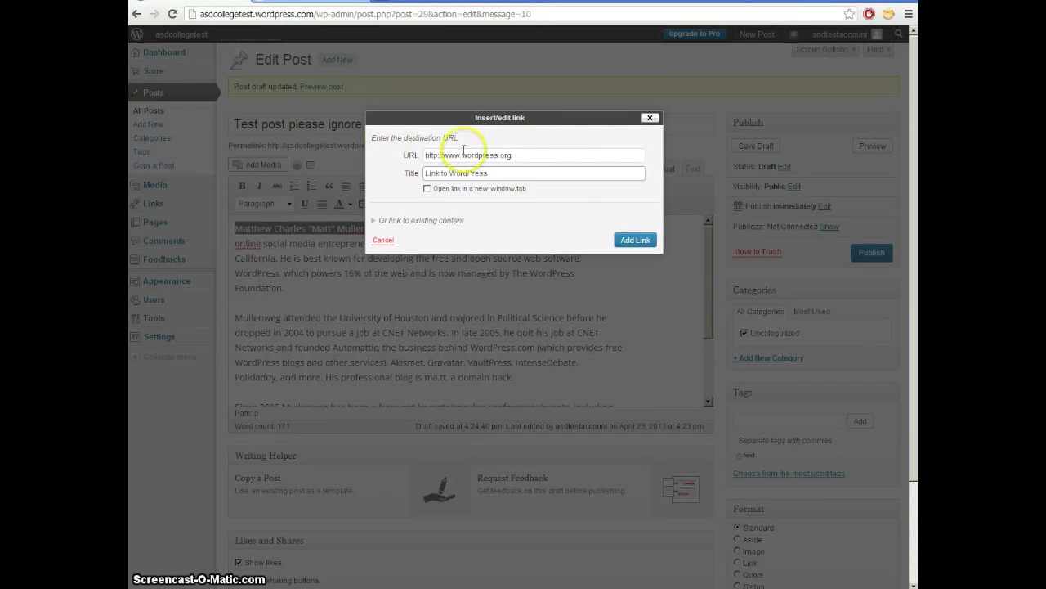
{"action": "left_click", "coordinate": [628, 241]}
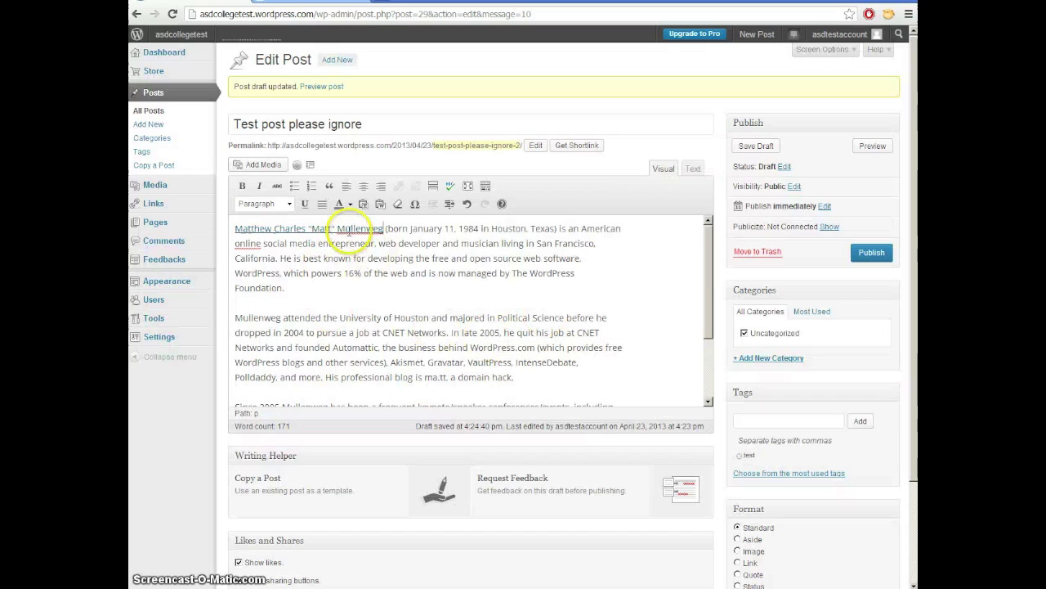
{"action": "left_click", "coordinate": [328, 289]}
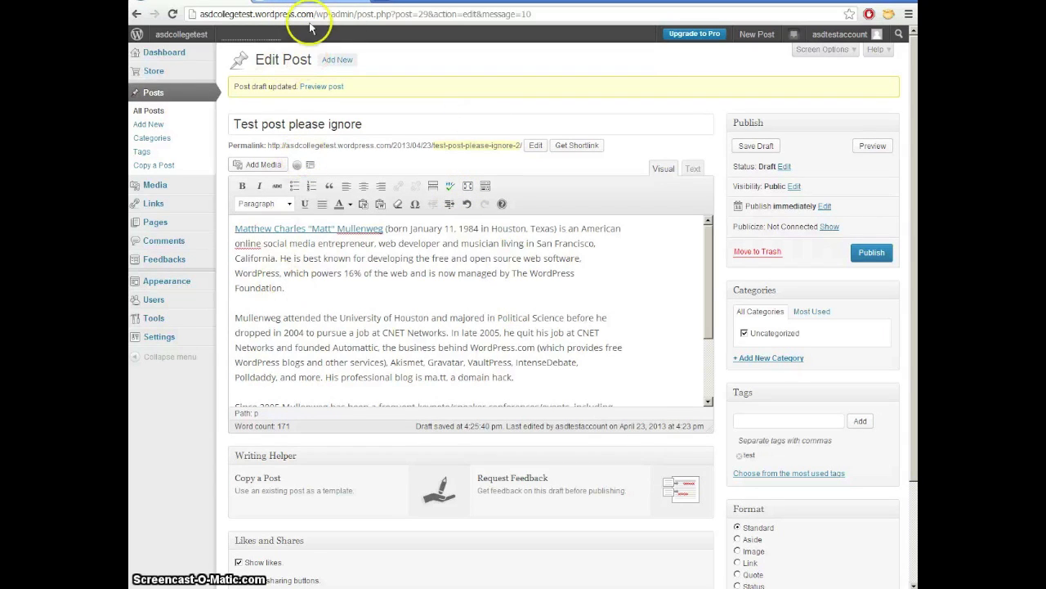
- Look at the Matt Mullenweg Wikipedia article and return to the post editor
{"action": "left_click", "coordinate": [327, 3]}
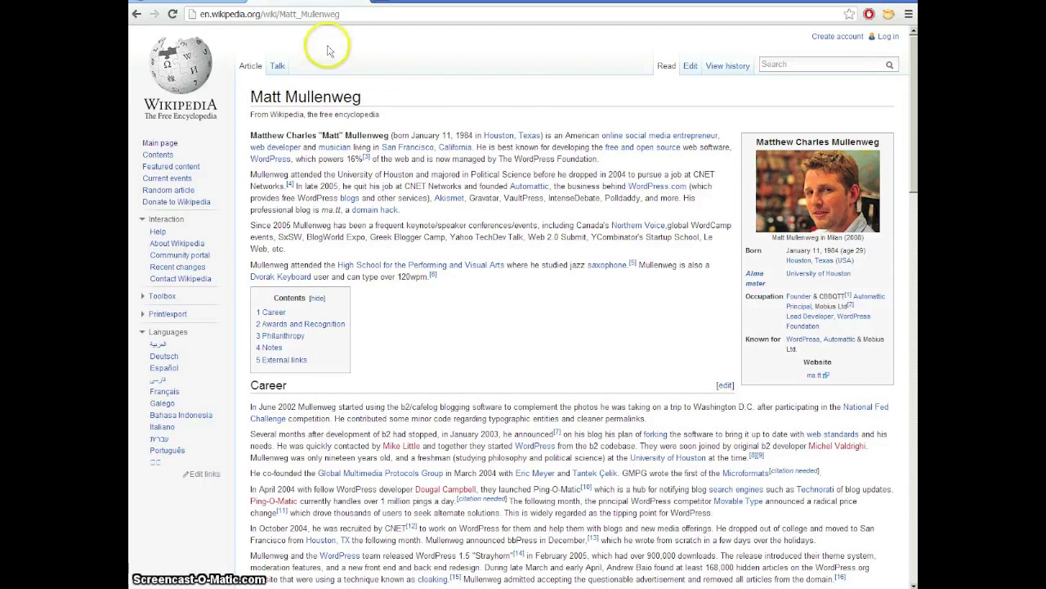
{"action": "left_click", "coordinate": [261, 2]}
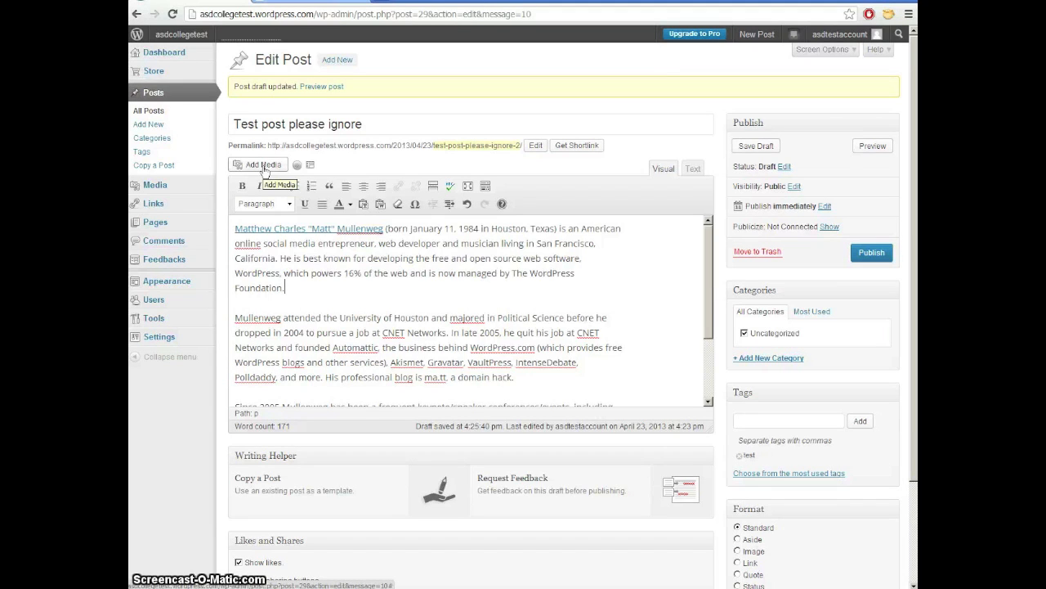
- Open the media inserter for the post and examine its media library, file upload and insert-from-URL options
{"action": "left_click", "coordinate": [263, 166]}
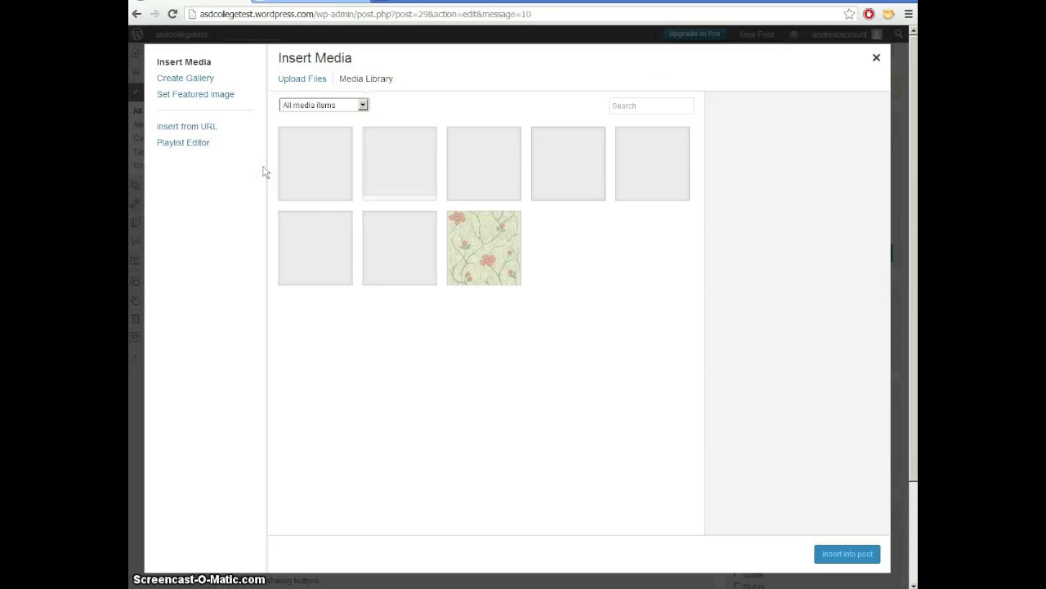
{"action": "left_click", "coordinate": [309, 78]}
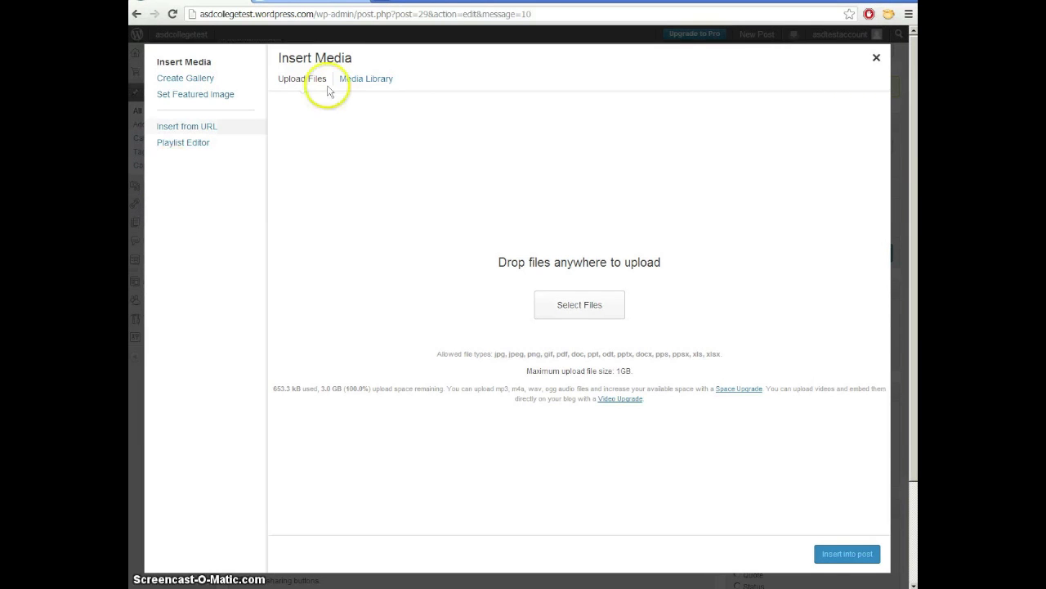
{"action": "left_click", "coordinate": [372, 79]}
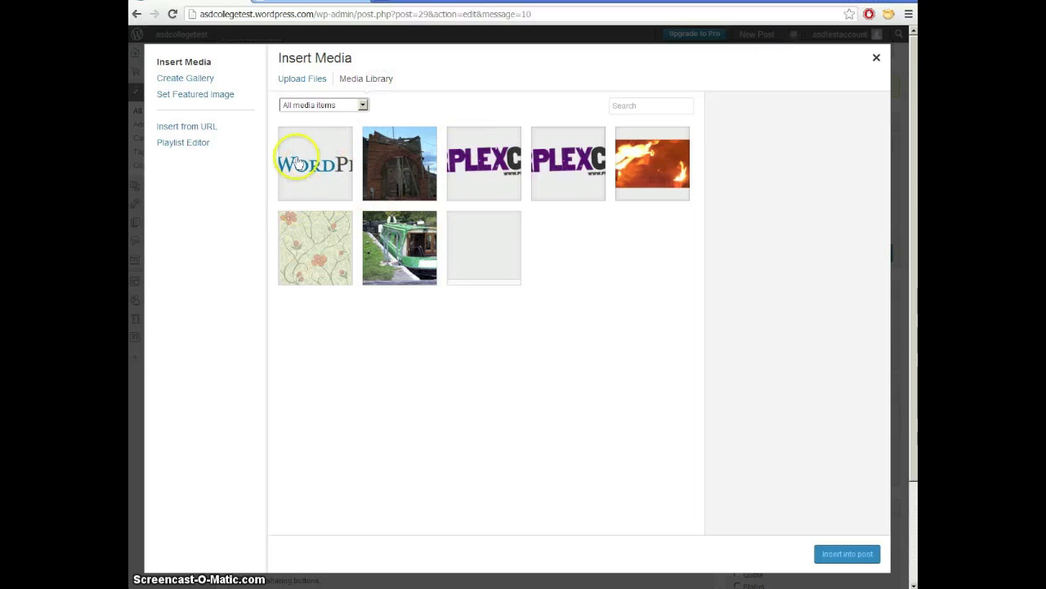
{"action": "left_click", "coordinate": [302, 78]}
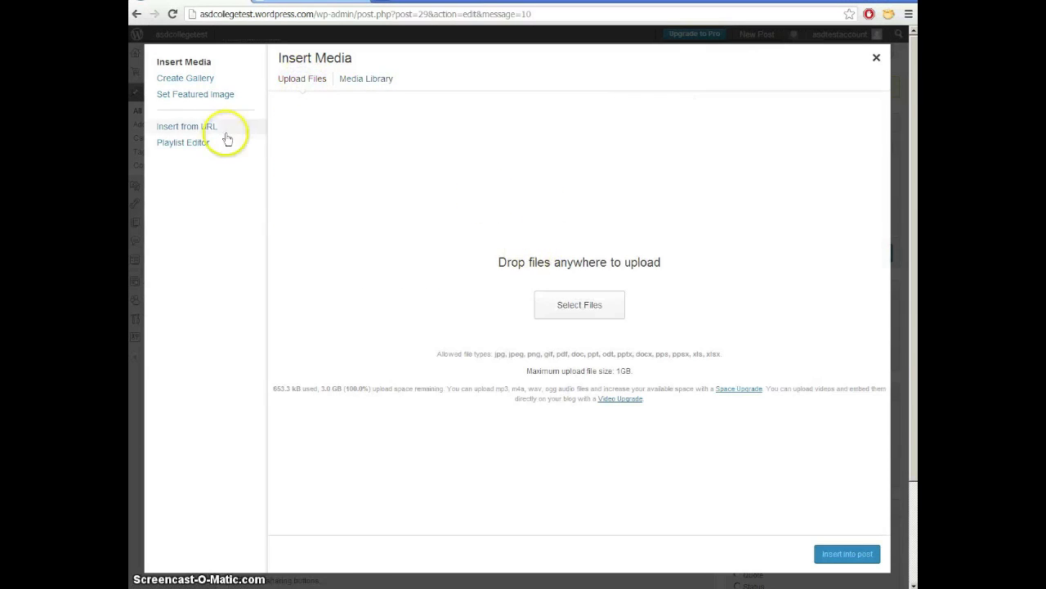
{"action": "left_click", "coordinate": [192, 125]}
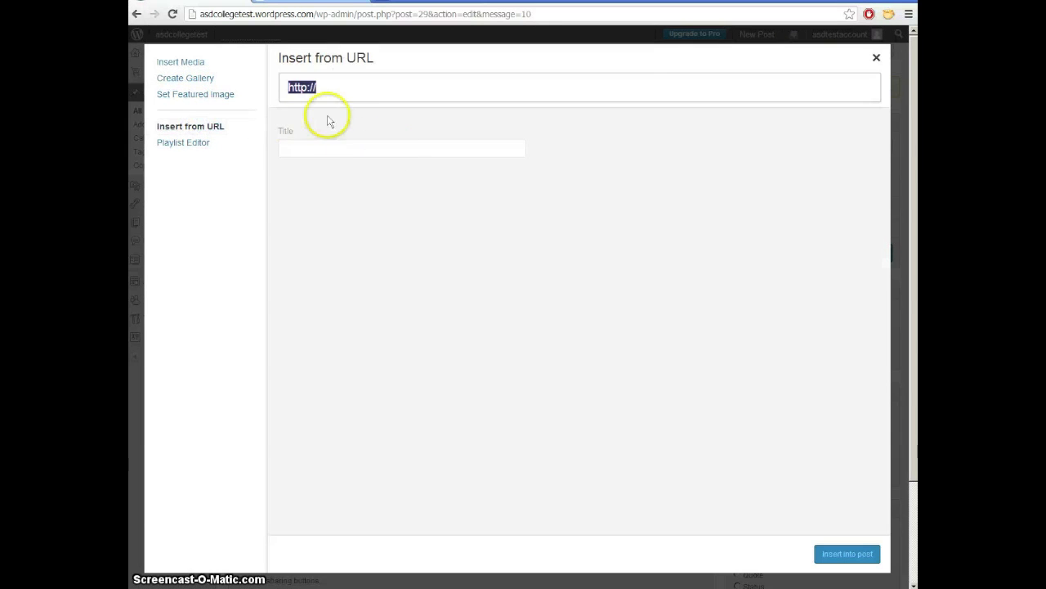
{"action": "left_click", "coordinate": [195, 65]}
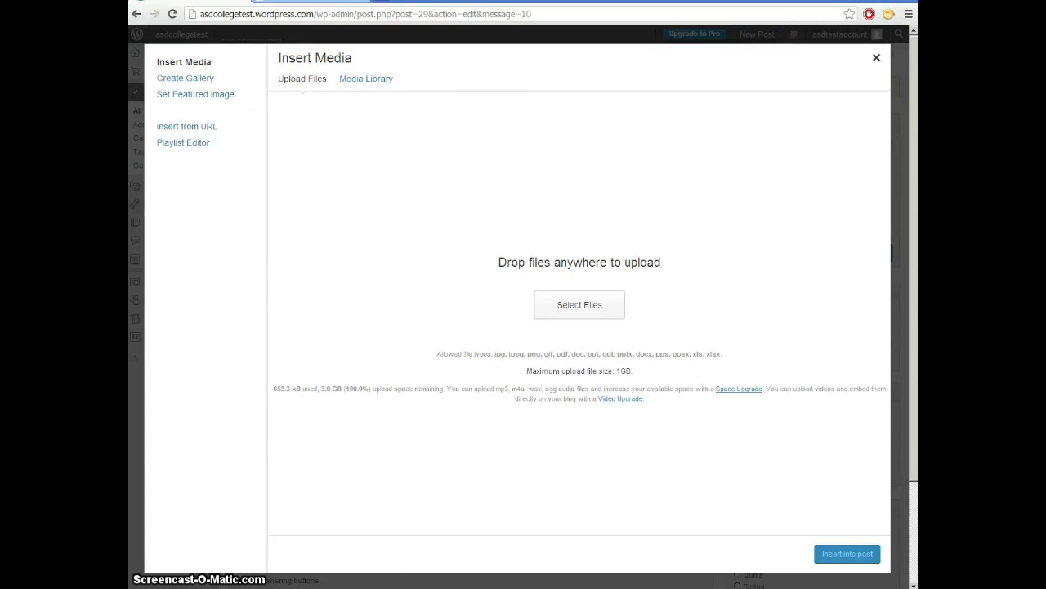
- Shrink the browser window to reveal the desktop, upload the image 200px-Matt_Mullenweg.jpg from there, and maximize the browser window again
{"action": "left_click", "coordinate": [885, 2]}
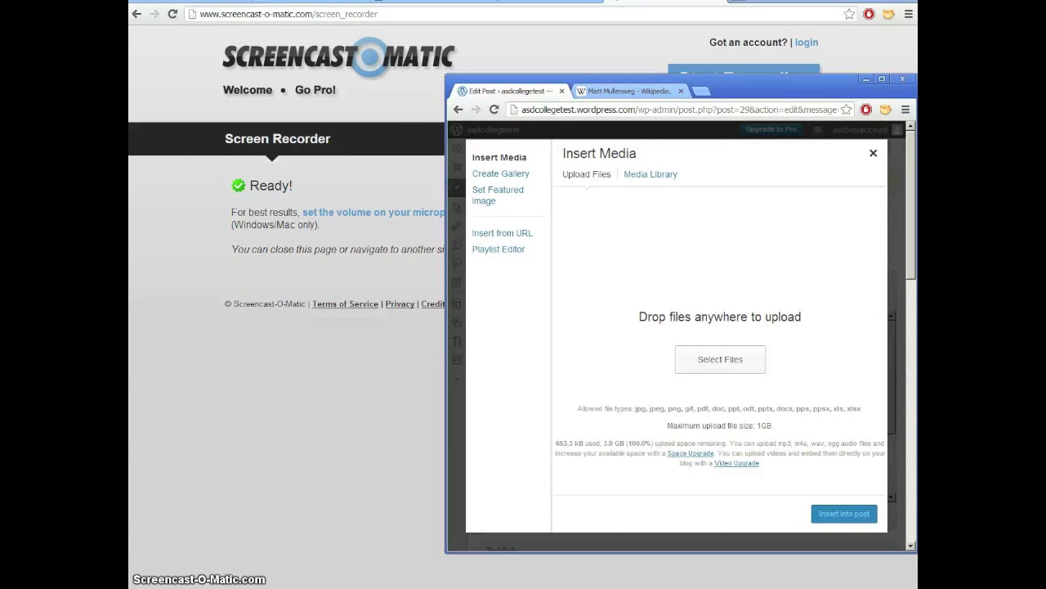
{"action": "left_click", "coordinate": [864, 0]}
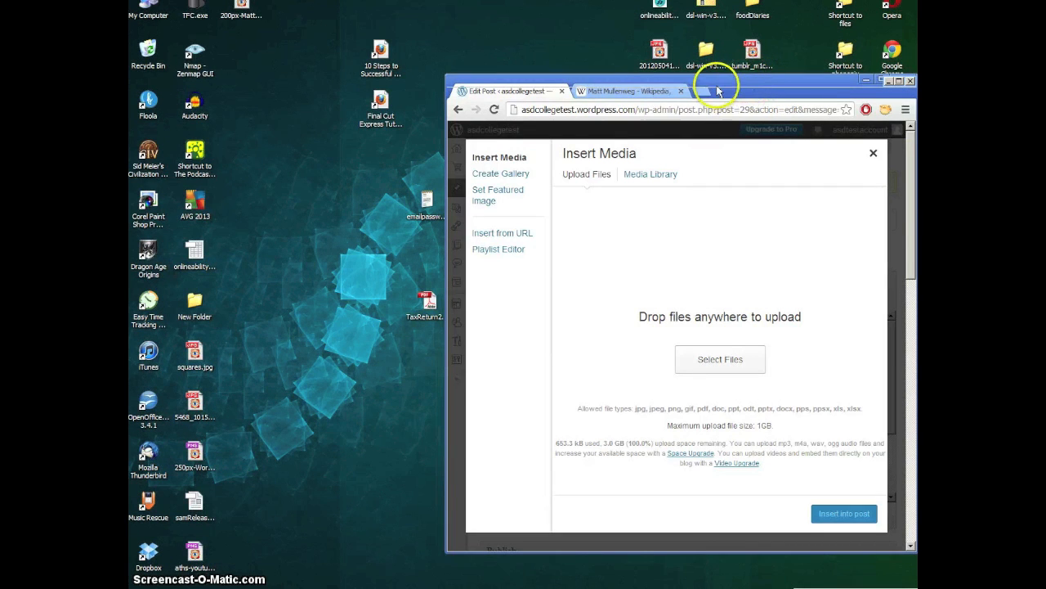
{"action": "left_click_drag", "start_coordinate": [748, 81], "coordinate": [645, 43]}
{"action": "left_click_drag", "start_coordinate": [242, 8], "coordinate": [618, 234]}
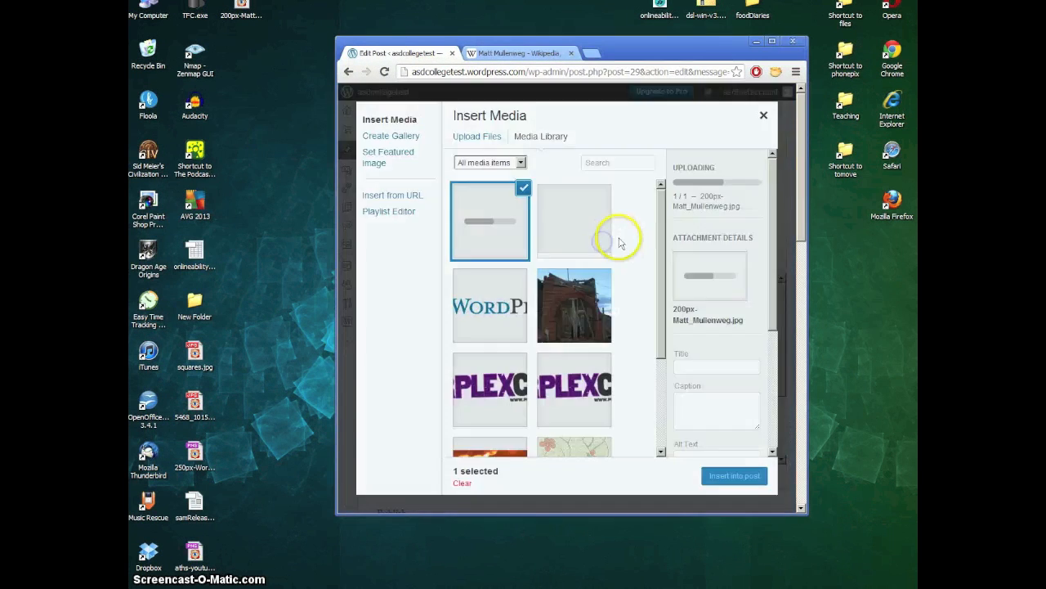
{"action": "left_click", "coordinate": [771, 43]}
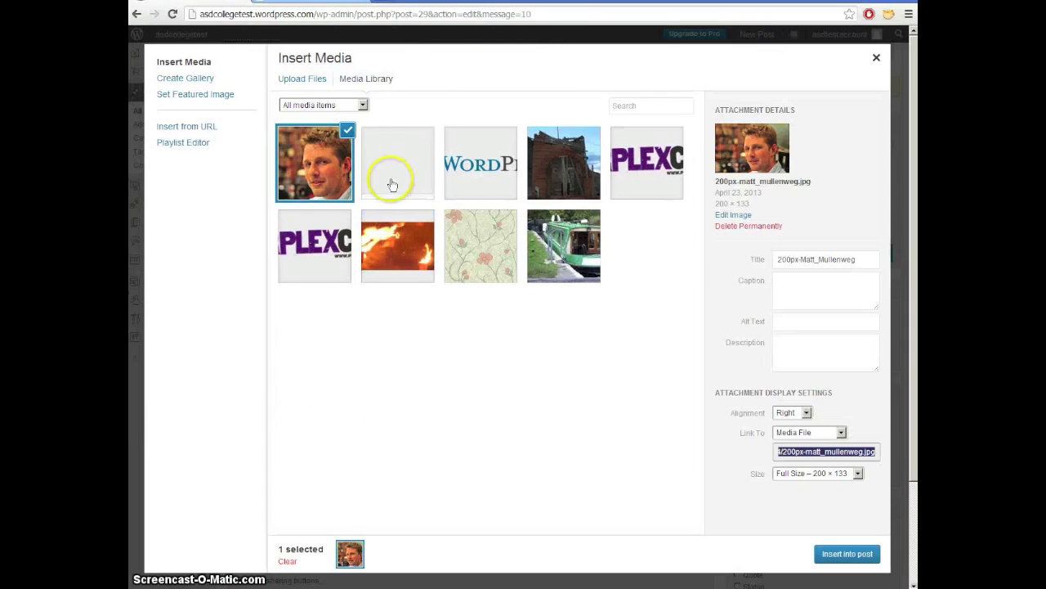
- Set the uploaded image's title to "Matt Mullenweg" and its caption to "Matt Mullenweg, WordPress founder"
{"action": "left_click", "coordinate": [778, 259]}
{"action": "double_click", "coordinate": [777, 259]}
{"action": "left_click", "coordinate": [790, 259]}
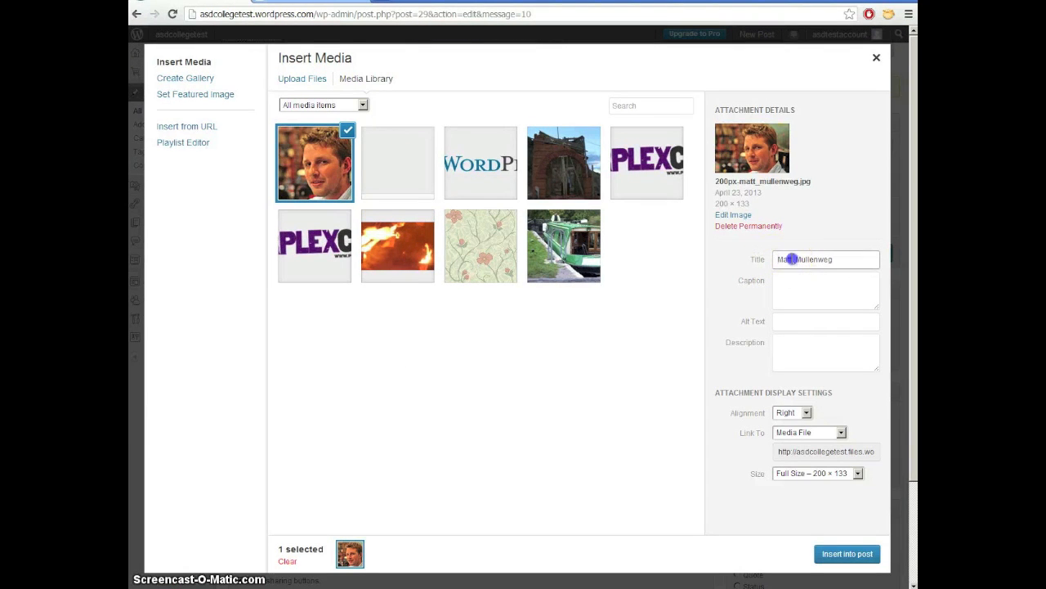
{"action": "left_click_drag", "start_coordinate": [855, 257], "coordinate": [733, 257]}
{"action": "key", "text": "ctrl+c"}
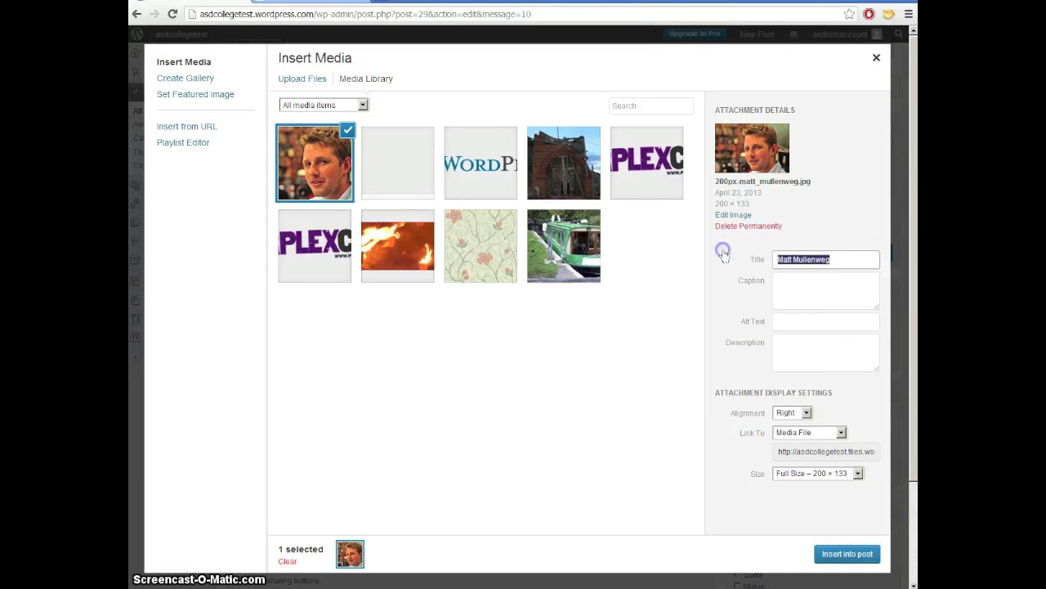
{"action": "left_click", "coordinate": [808, 290]}
{"action": "key", "text": "ctrl+v"}
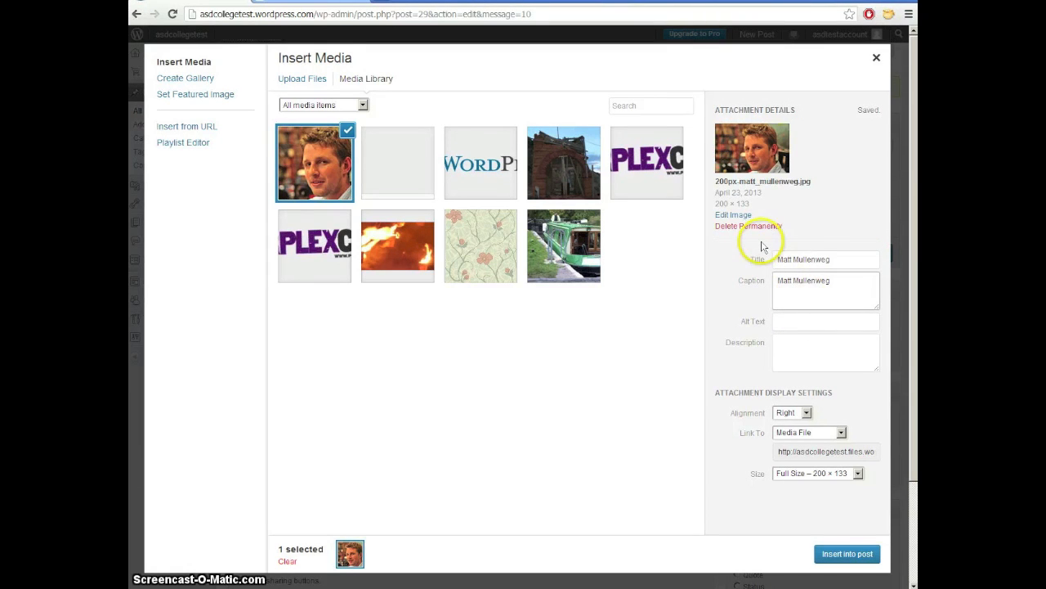
{"action": "type", "text": ", Wo"}
- Copy the image title into the alt text and the caption "Matt Mullenweg, WordPress founder" into the description
{"action": "left_click_drag", "start_coordinate": [854, 259], "coordinate": [730, 259]}
{"action": "key", "text": "ctrl+c"}
{"action": "left_click", "coordinate": [787, 321]}
{"action": "key", "text": "ctrl+v"}
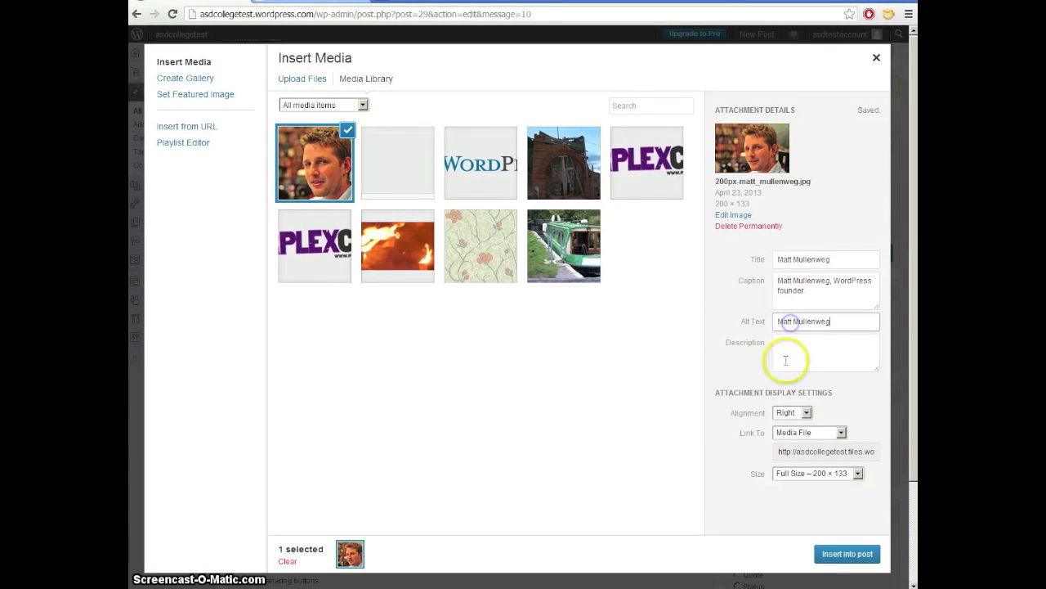
{"action": "left_click_drag", "start_coordinate": [817, 291], "coordinate": [756, 290]}
{"action": "key", "text": "ctrl+c"}
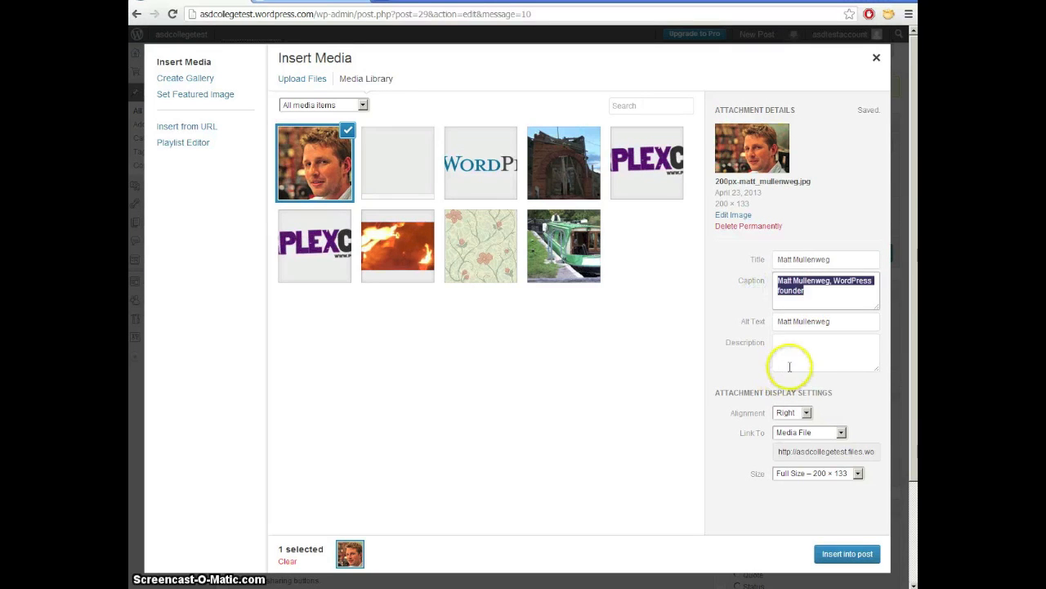
{"action": "left_click", "coordinate": [793, 364]}
{"action": "key", "text": "ctrl+v"}
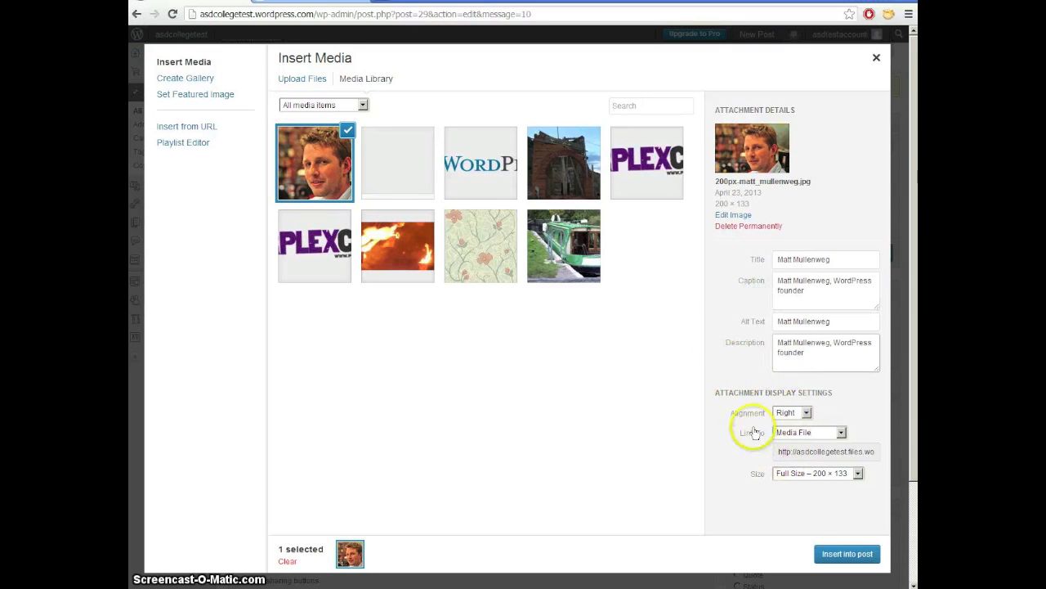
- Insert the image into the post with right alignment, no link and full size (200 × 133)
{"action": "left_click", "coordinate": [806, 414]}
{"action": "left_click", "coordinate": [802, 413]}
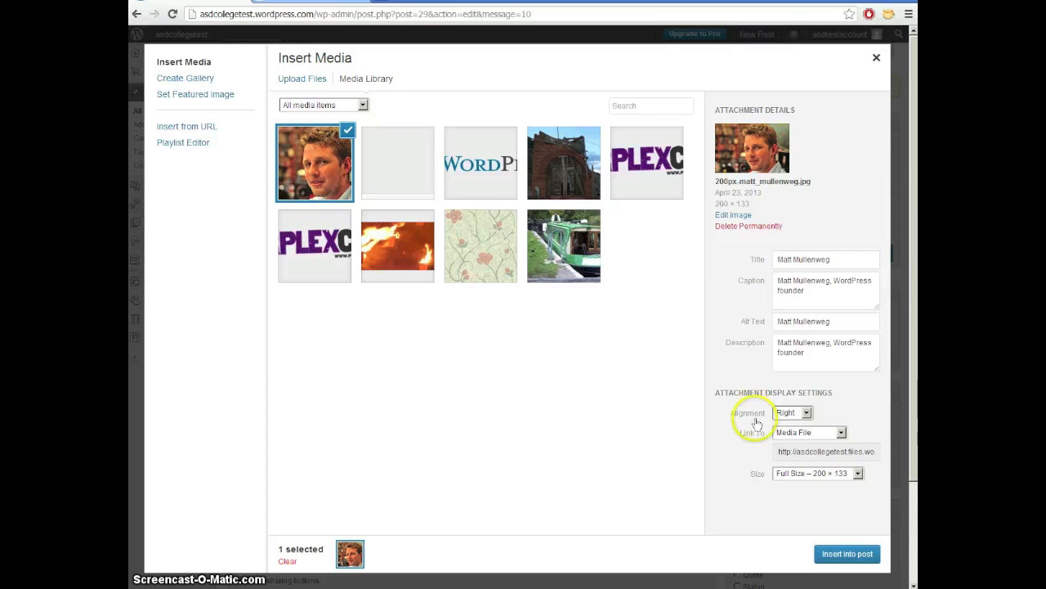
{"action": "left_click", "coordinate": [805, 414]}
{"action": "left_click", "coordinate": [789, 442]}
{"action": "left_click", "coordinate": [748, 433]}
{"action": "left_click", "coordinate": [842, 432]}
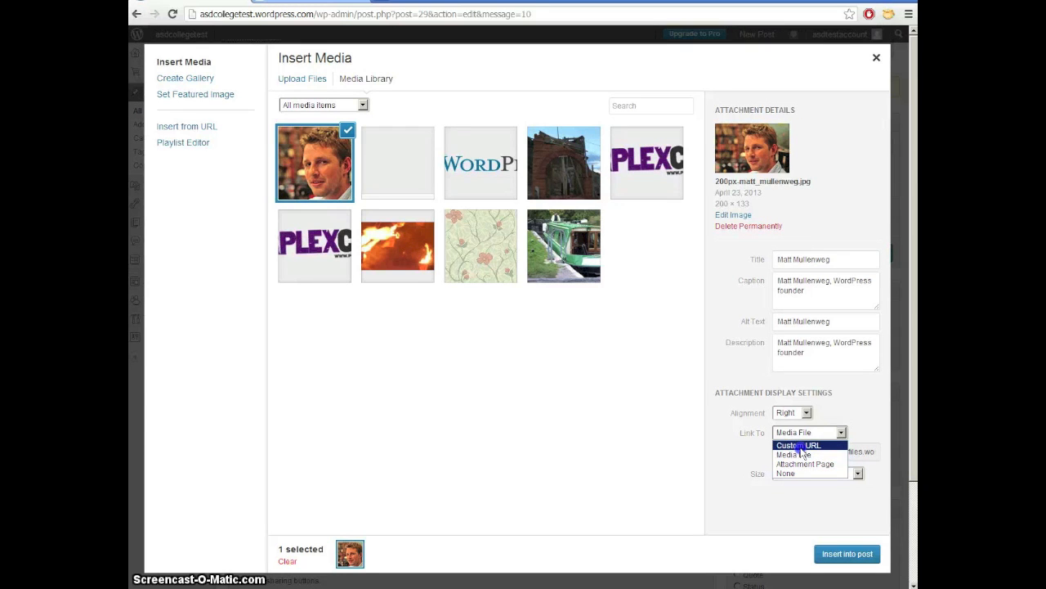
{"action": "left_click", "coordinate": [784, 473]}
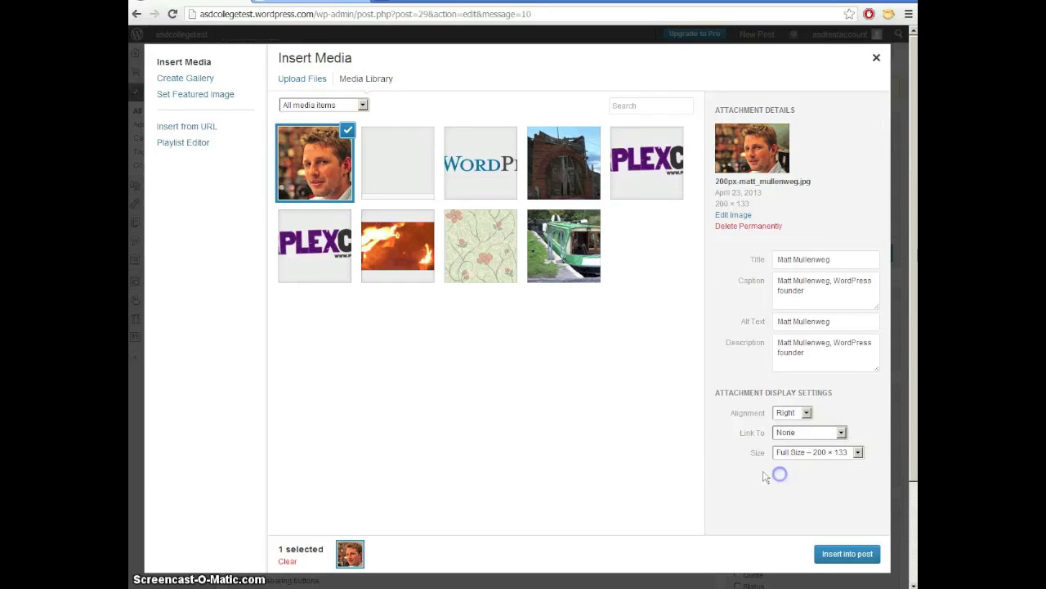
{"action": "left_click", "coordinate": [789, 453]}
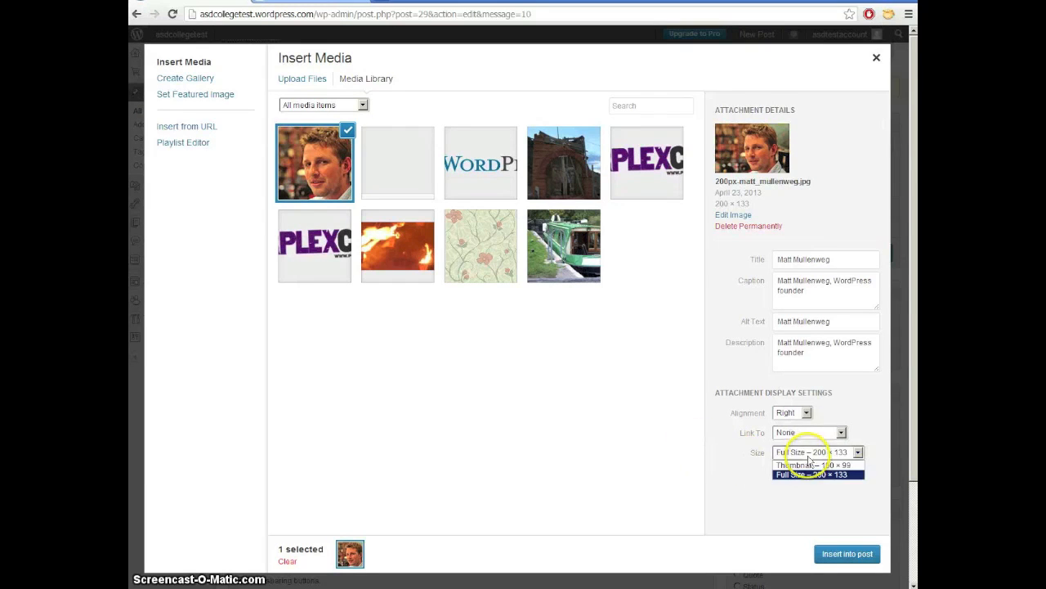
{"action": "left_click", "coordinate": [775, 488]}
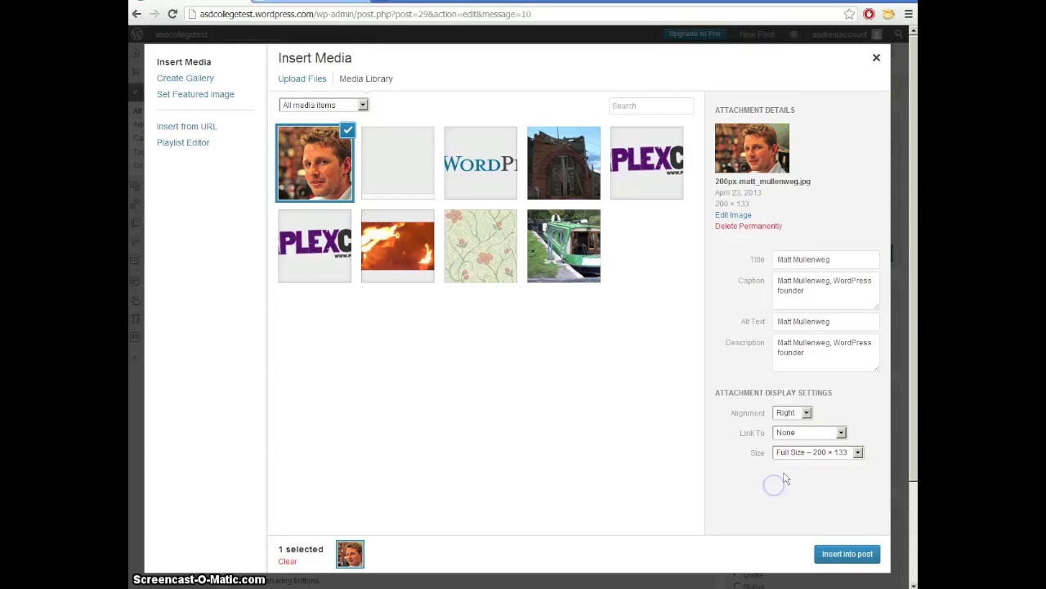
{"action": "left_click", "coordinate": [848, 553]}
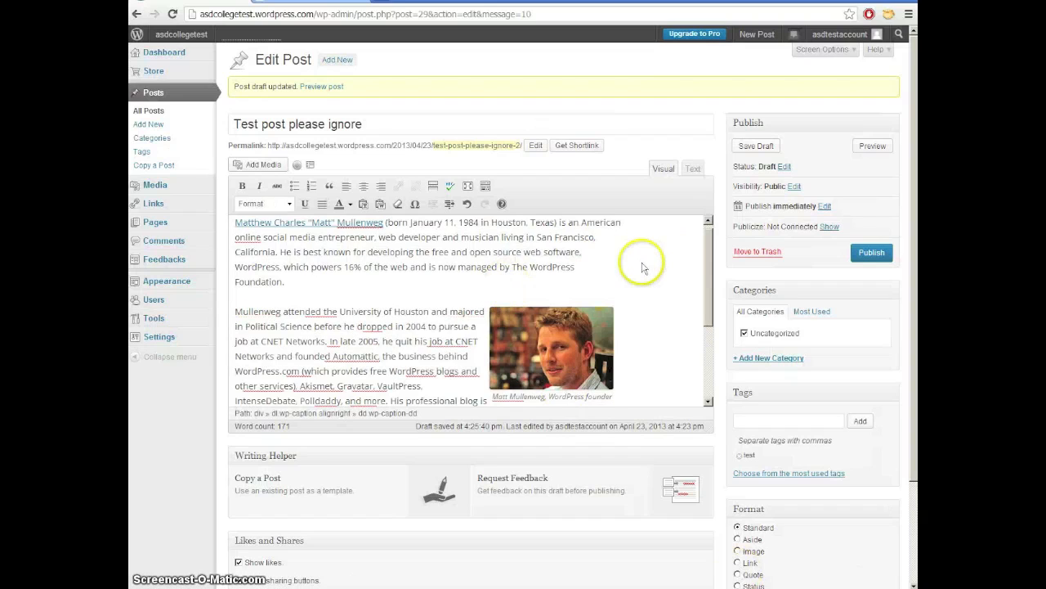
- Save the draft of "Test post please ignore" and publish the post
{"action": "left_click", "coordinate": [754, 145]}
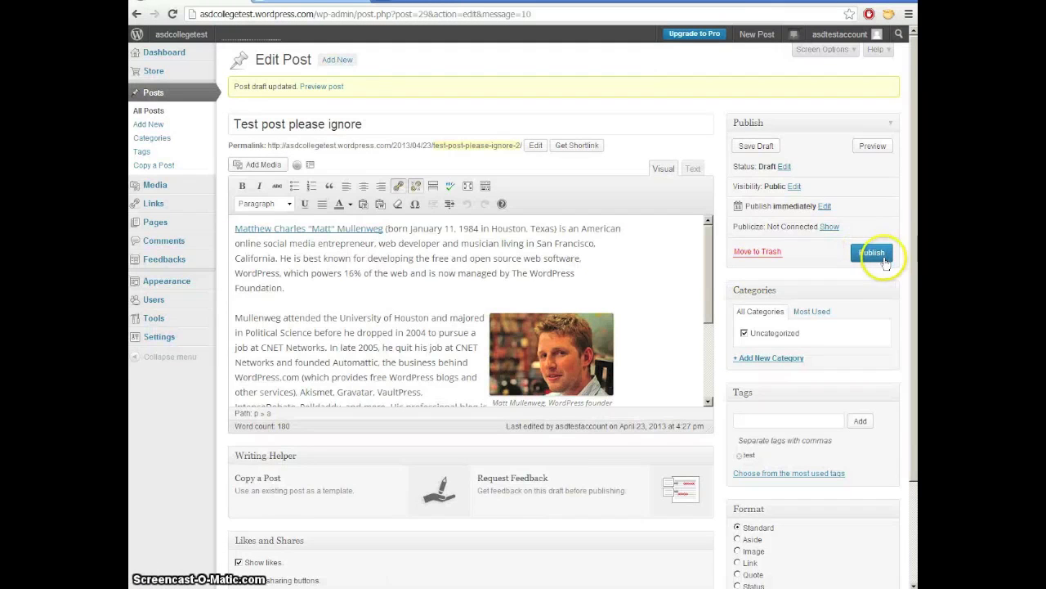
{"action": "left_click", "coordinate": [873, 253]}
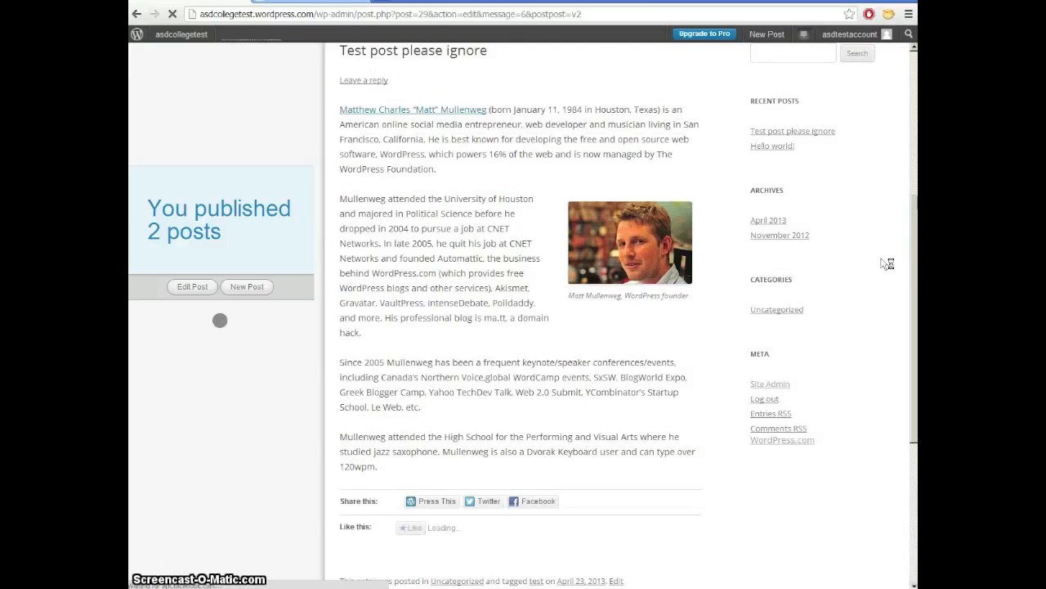
- Examine the published post, open the blog's home page, and review its layout, post details and site administration options
{"action": "scroll", "coordinate": [466, 221], "scroll_direction": "up", "scroll_amount": 3}
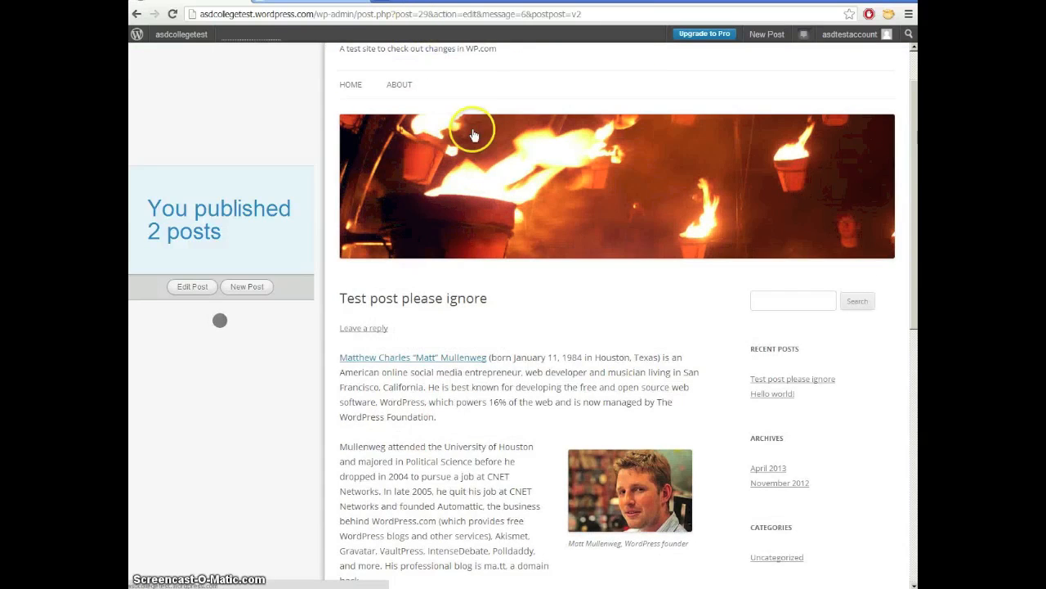
{"action": "scroll", "coordinate": [473, 135], "scroll_direction": "up", "scroll_amount": 1}
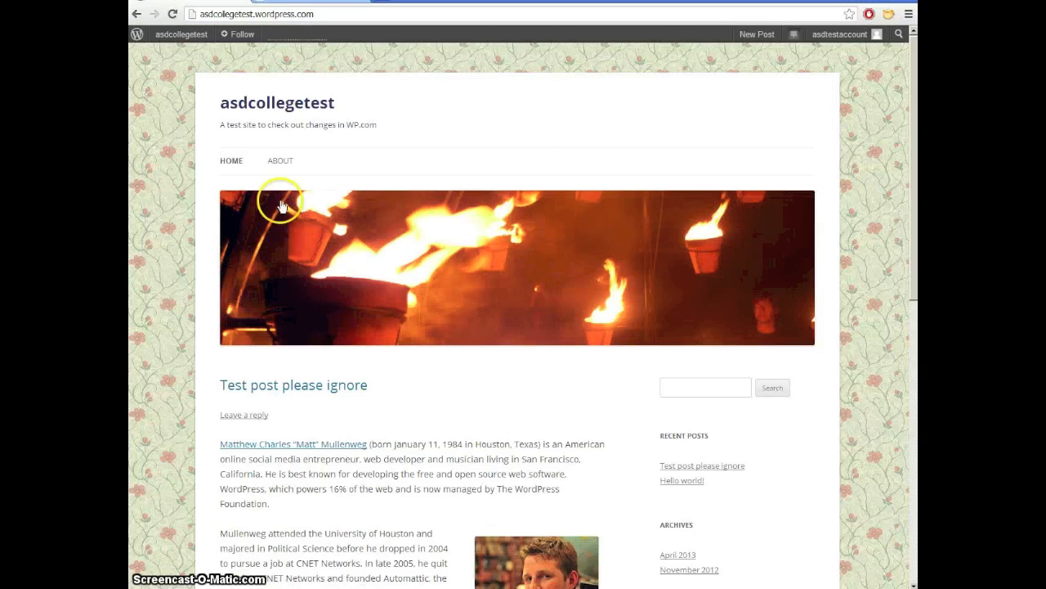
{"action": "scroll", "coordinate": [281, 199], "scroll_direction": "down", "scroll_amount": 3}
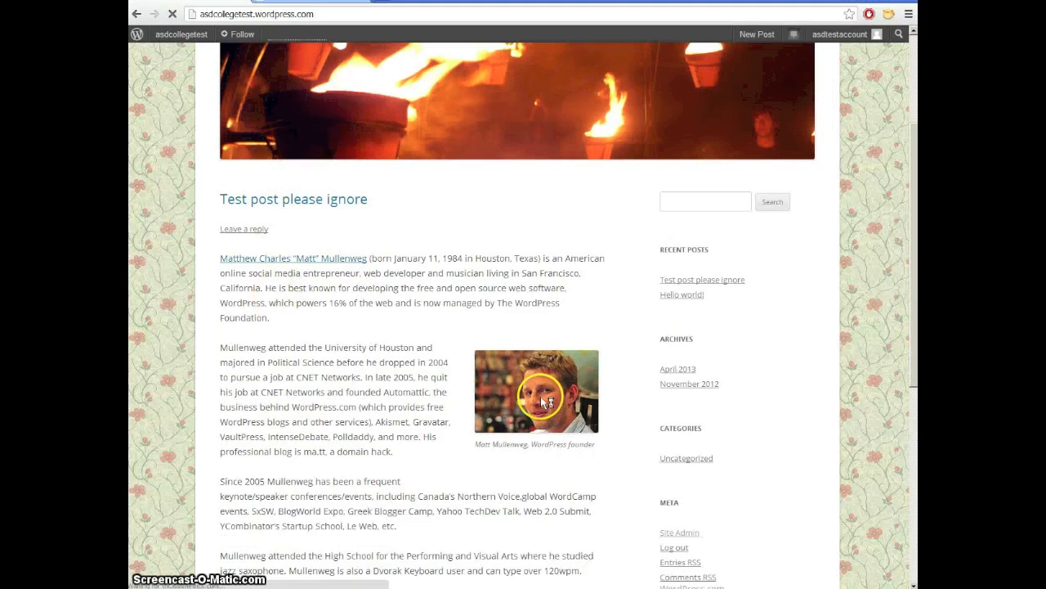
{"action": "scroll", "coordinate": [324, 356], "scroll_direction": "down", "scroll_amount": 3}
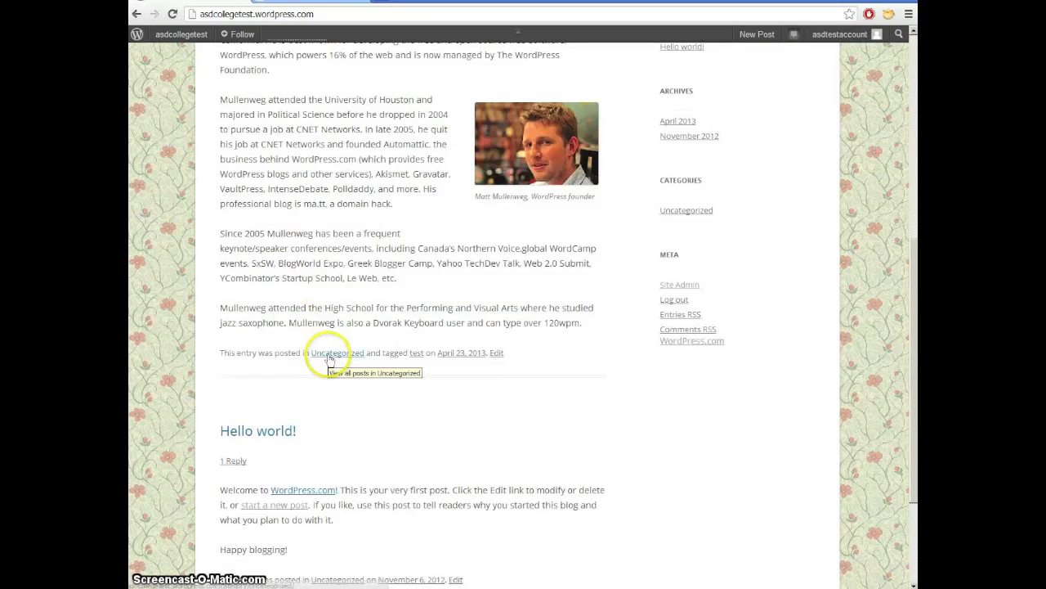
{"action": "scroll", "coordinate": [327, 355], "scroll_direction": "up", "scroll_amount": 7}
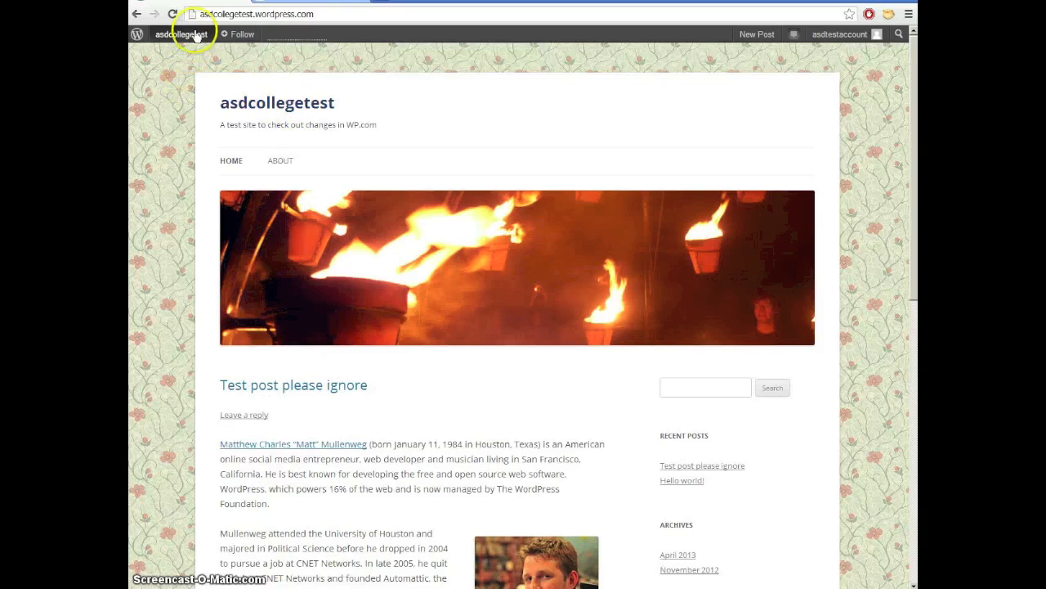
{"action": "mouse_move", "coordinate": [183, 34]}
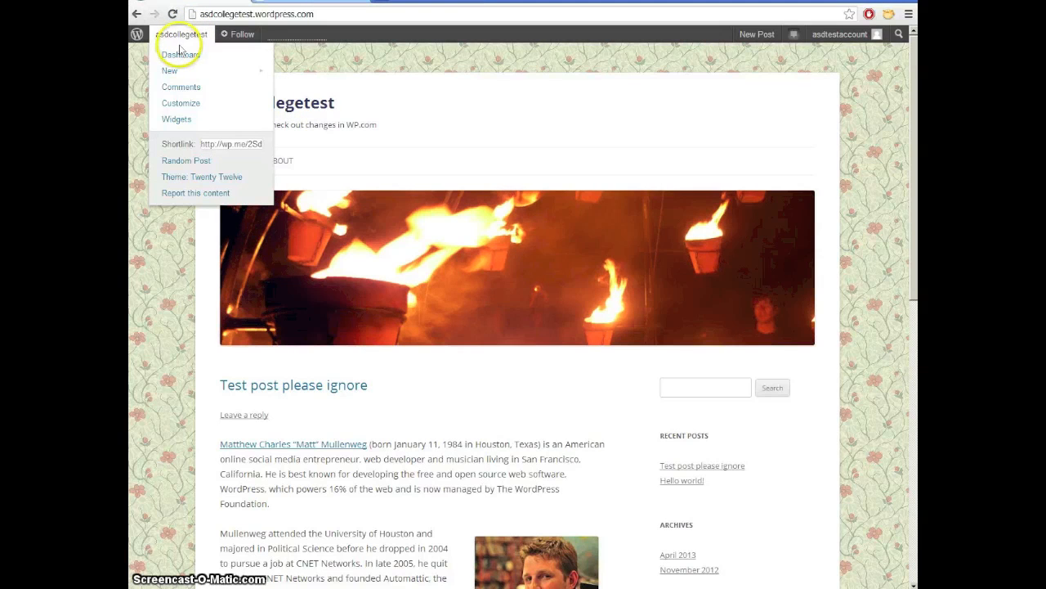
{"action": "left_click", "coordinate": [187, 58]}
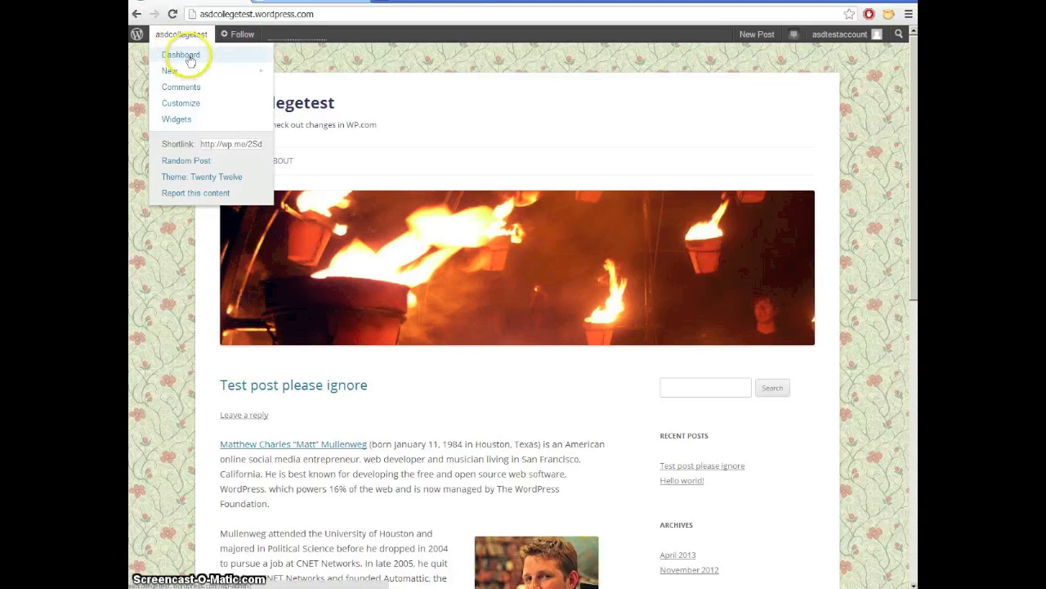
{"action": "left_click", "coordinate": [188, 58]}
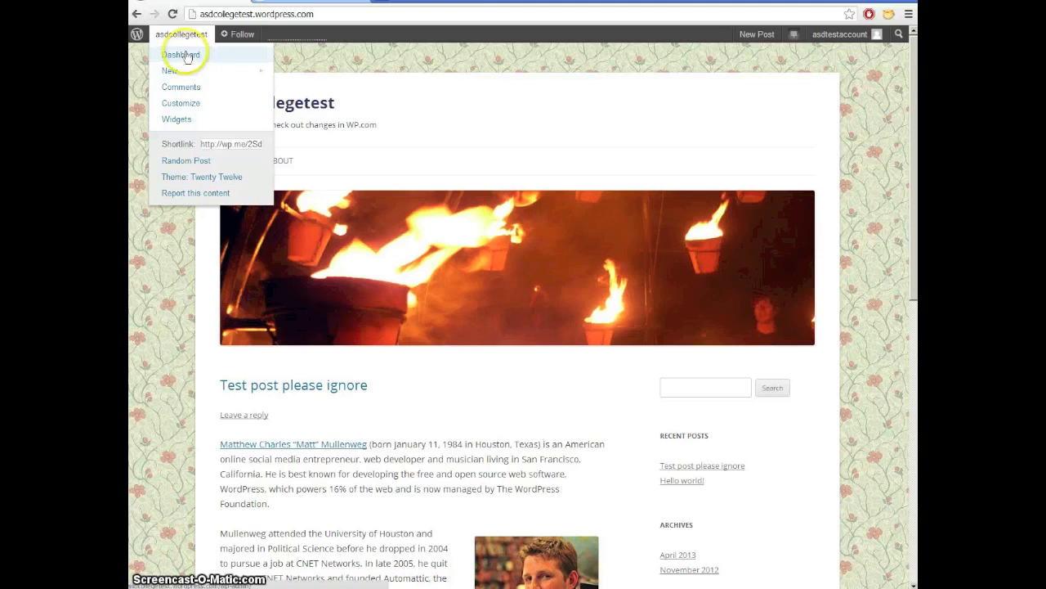
{"action": "left_click", "coordinate": [222, 144]}
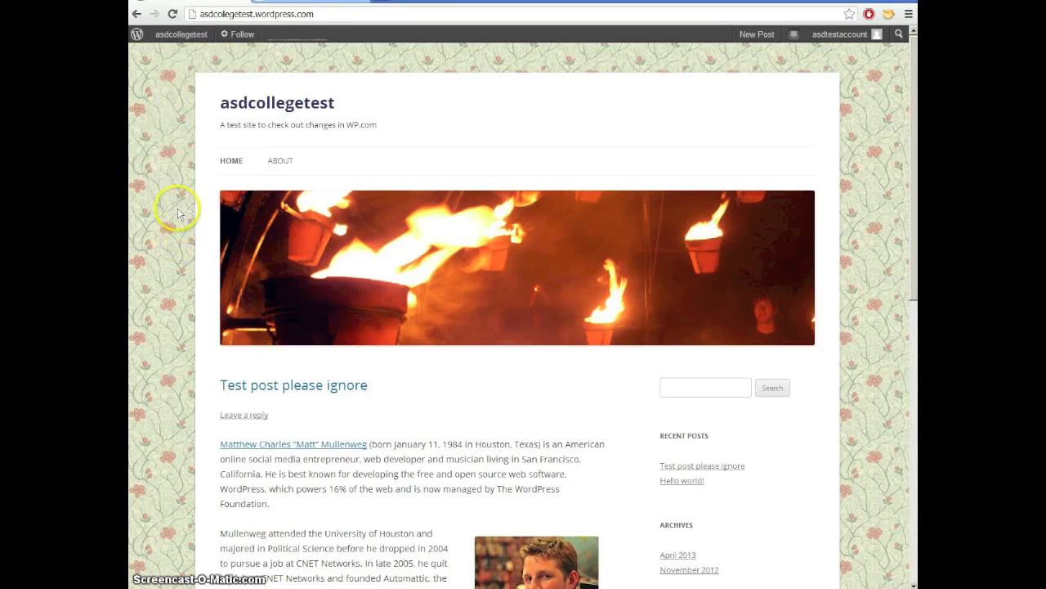
{"action": "scroll", "coordinate": [177, 210], "scroll_direction": "down", "scroll_amount": 4}
{"action": "scroll", "coordinate": [176, 209], "scroll_direction": "down", "scroll_amount": 4}
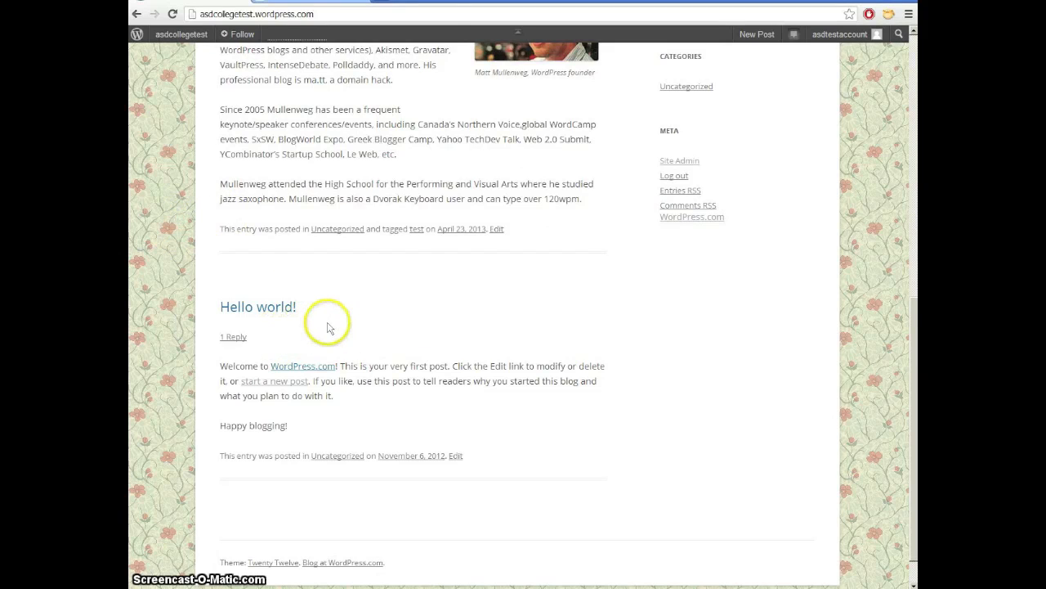
{"action": "scroll", "coordinate": [328, 327], "scroll_direction": "up", "scroll_amount": 3}
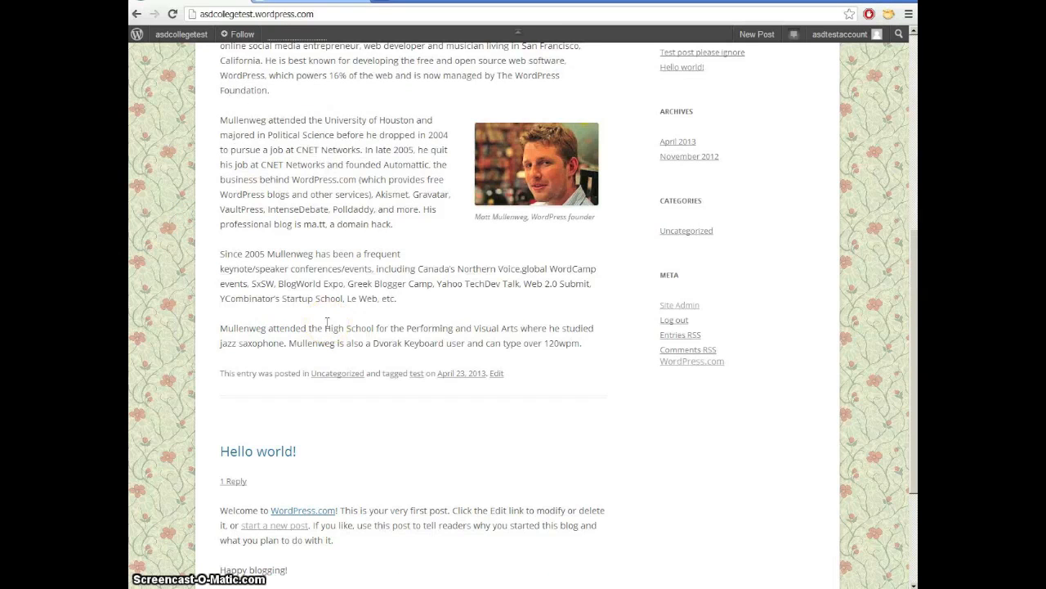
{"action": "scroll", "coordinate": [327, 322], "scroll_direction": "up", "scroll_amount": 5}
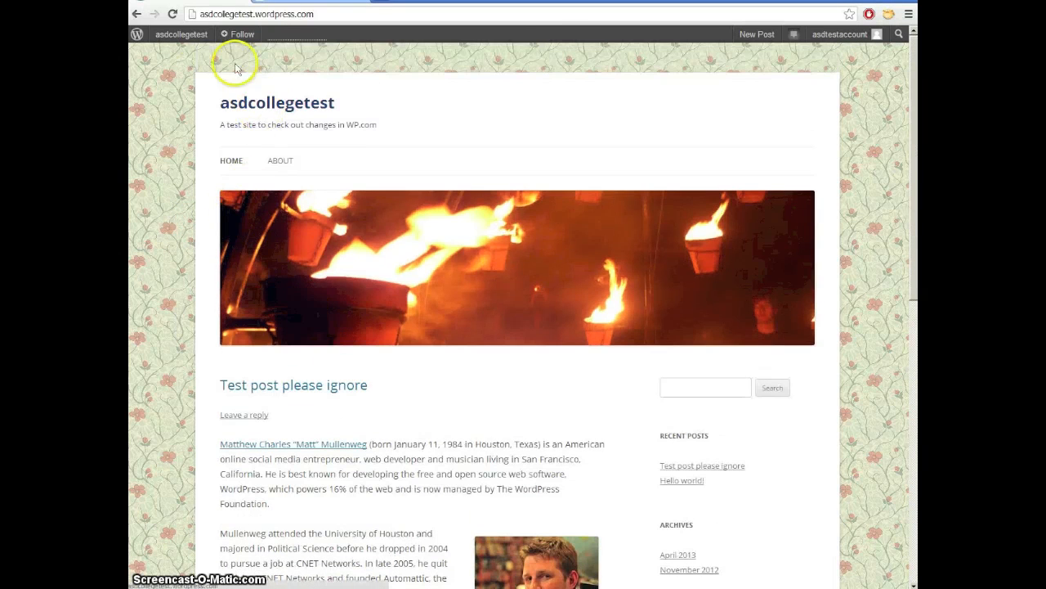
- Return to the site's dashboard and open the list of all posts
{"action": "mouse_move", "coordinate": [182, 34]}
{"action": "left_click", "coordinate": [168, 52]}
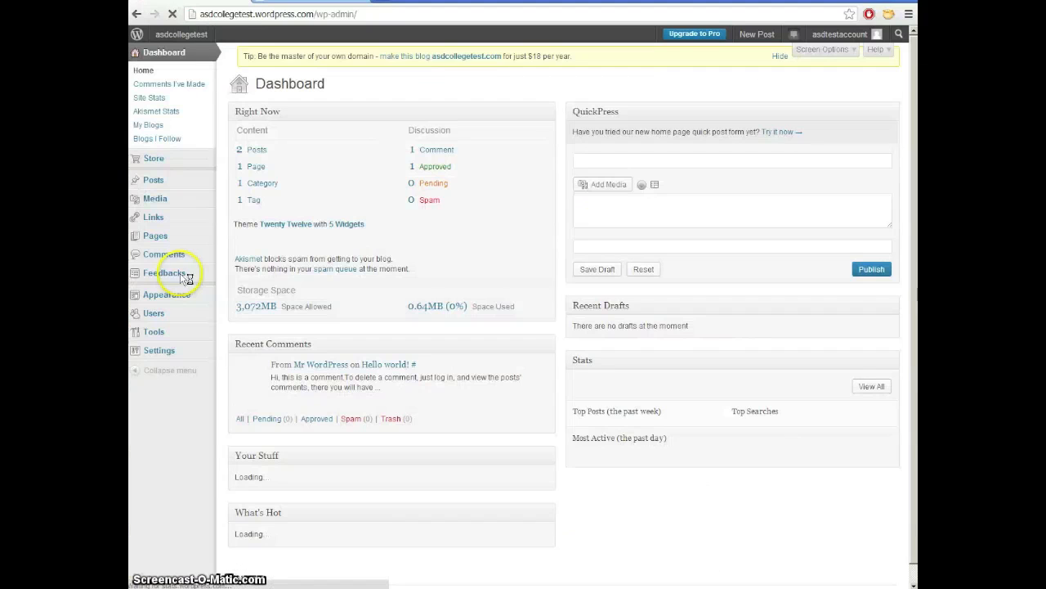
{"action": "mouse_move", "coordinate": [147, 179]}
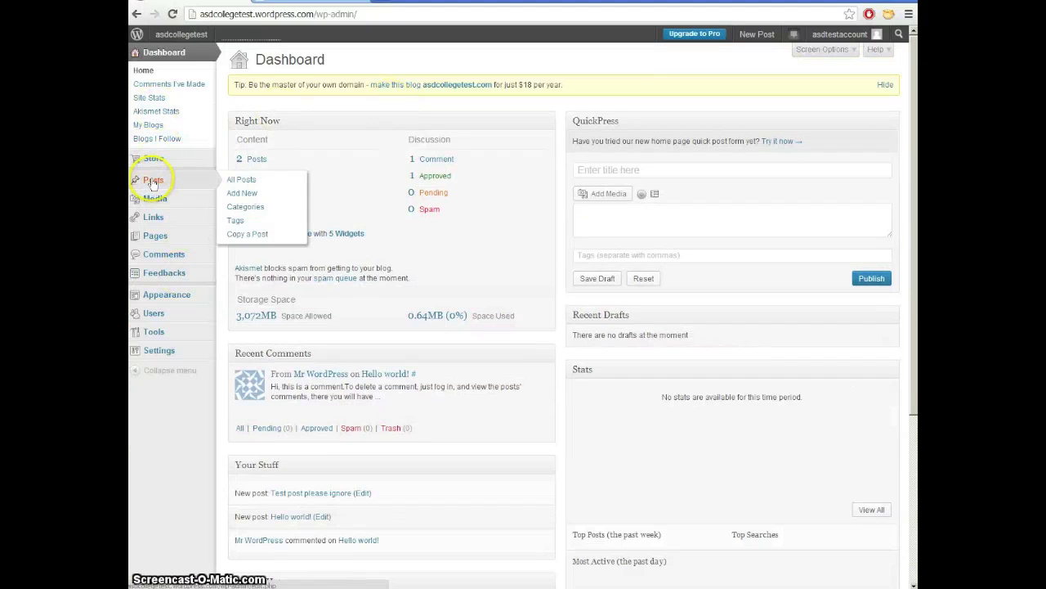
{"action": "left_click", "coordinate": [243, 178]}
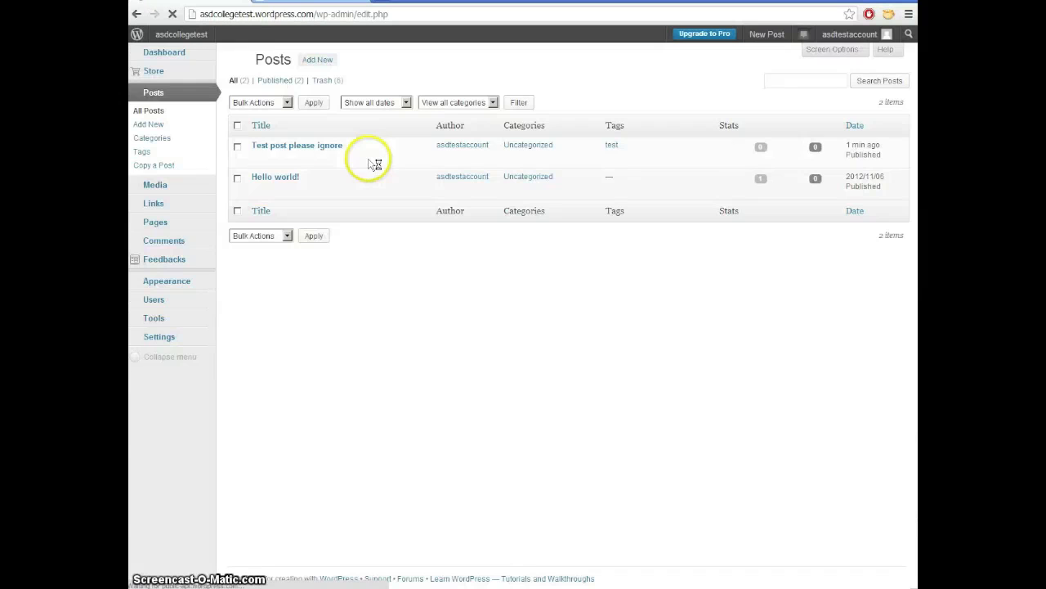